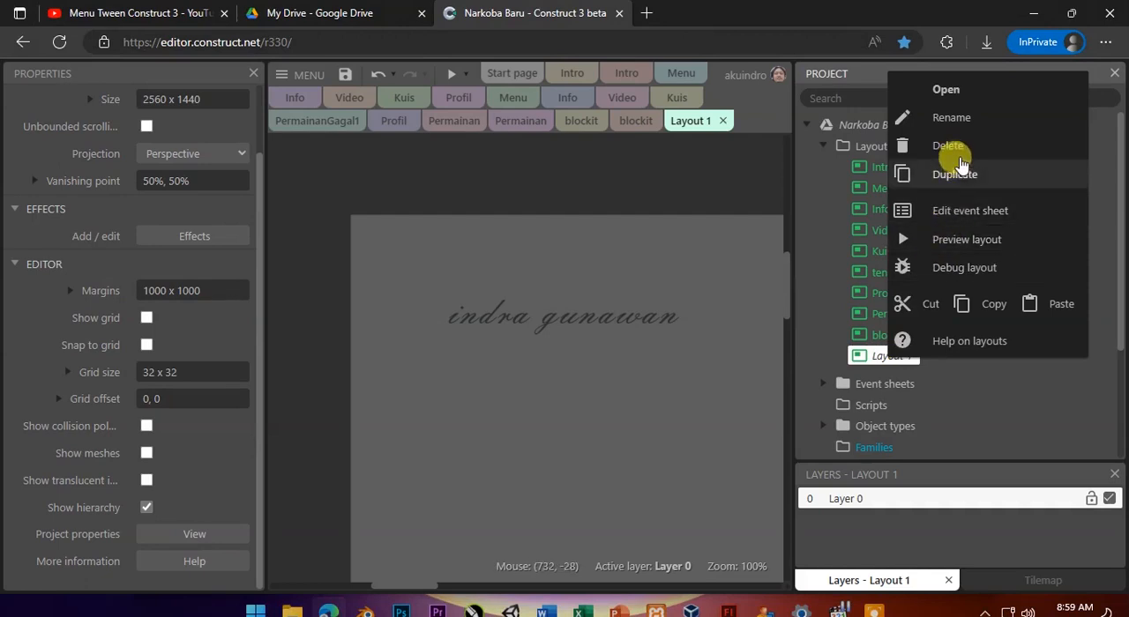
# Rename Layout 1 as Bubble, and rename the newly created Event sheet 1 in the project.
pyautogui.click(952, 117)
pyautogui.write('Bubble')
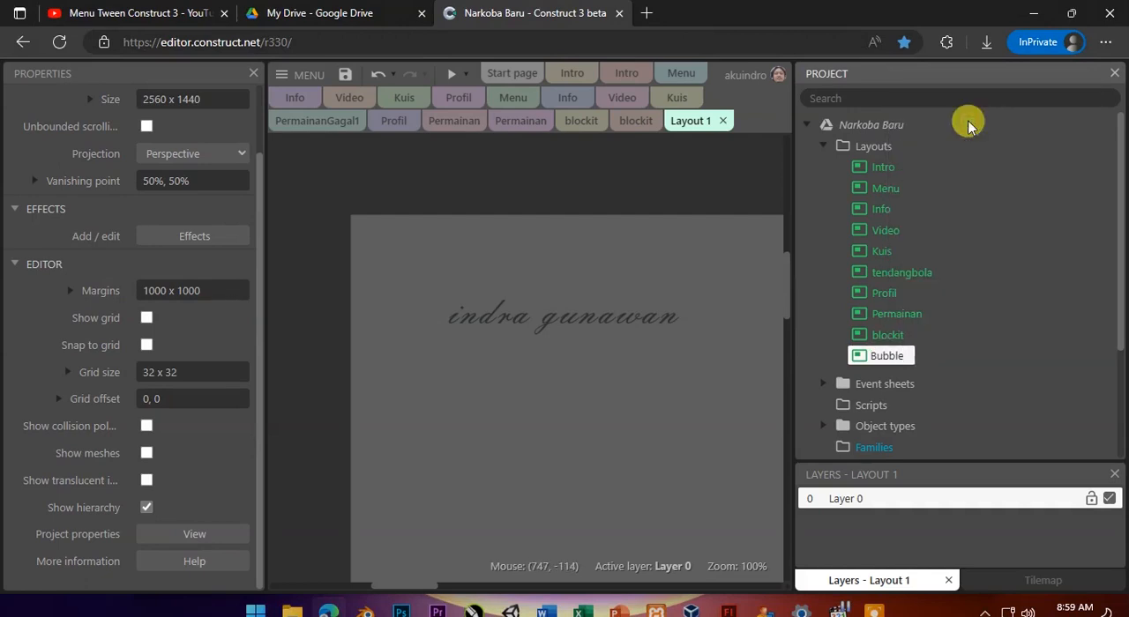
pyautogui.click(815, 383)
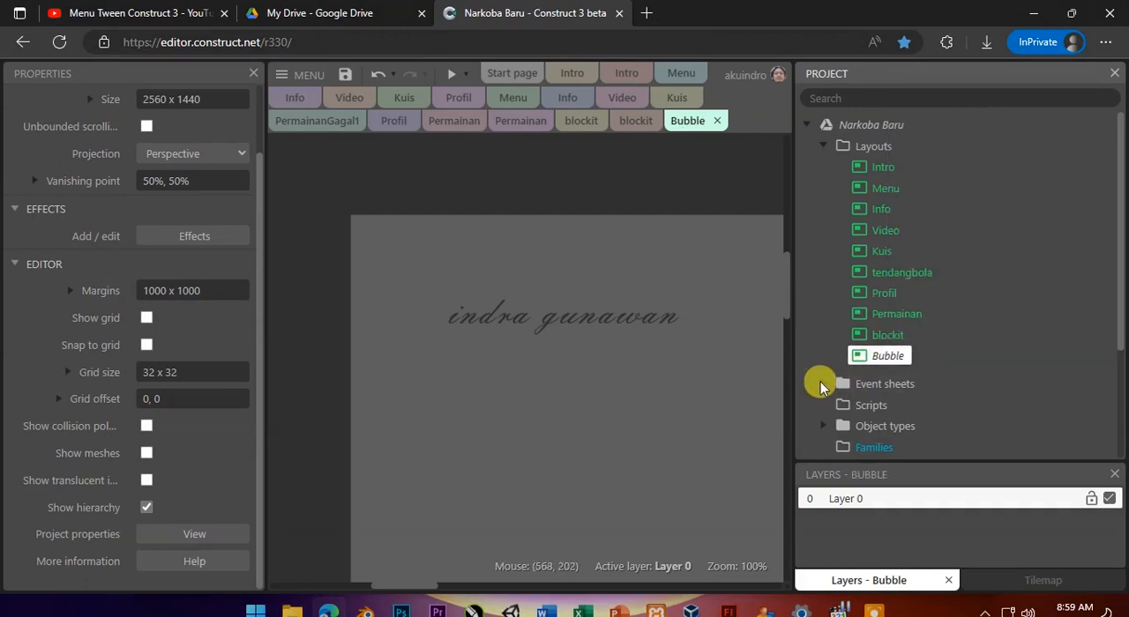
pyautogui.click(820, 385)
pyautogui.scroll(-3, 927, 415)
pyautogui.rightClick(882, 323)
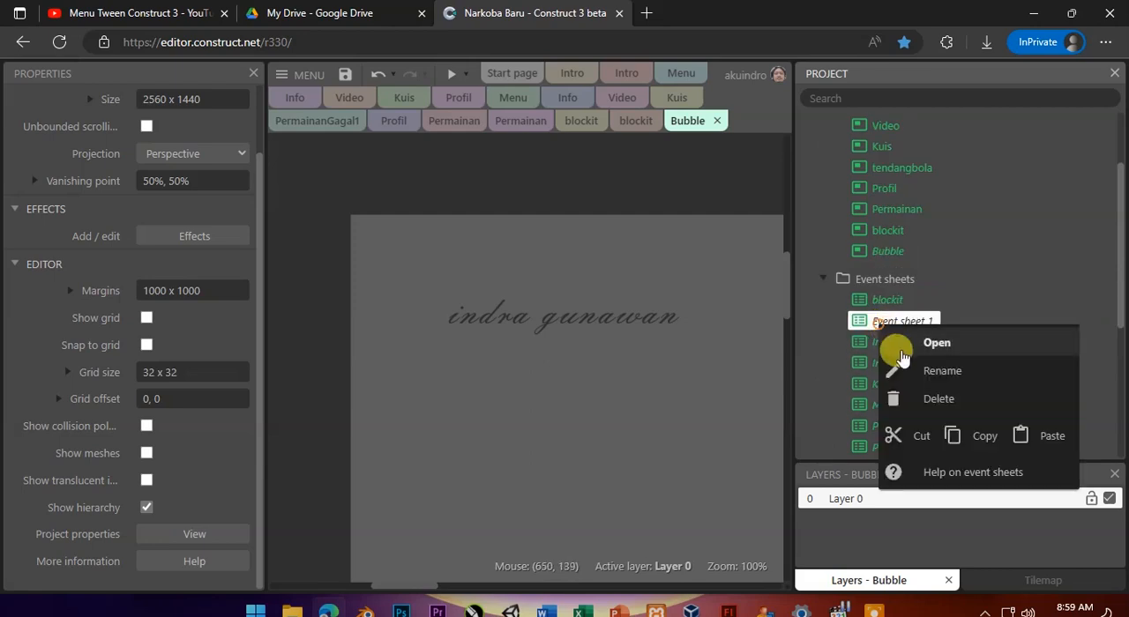
pyautogui.click(924, 374)
pyautogui.write('B')
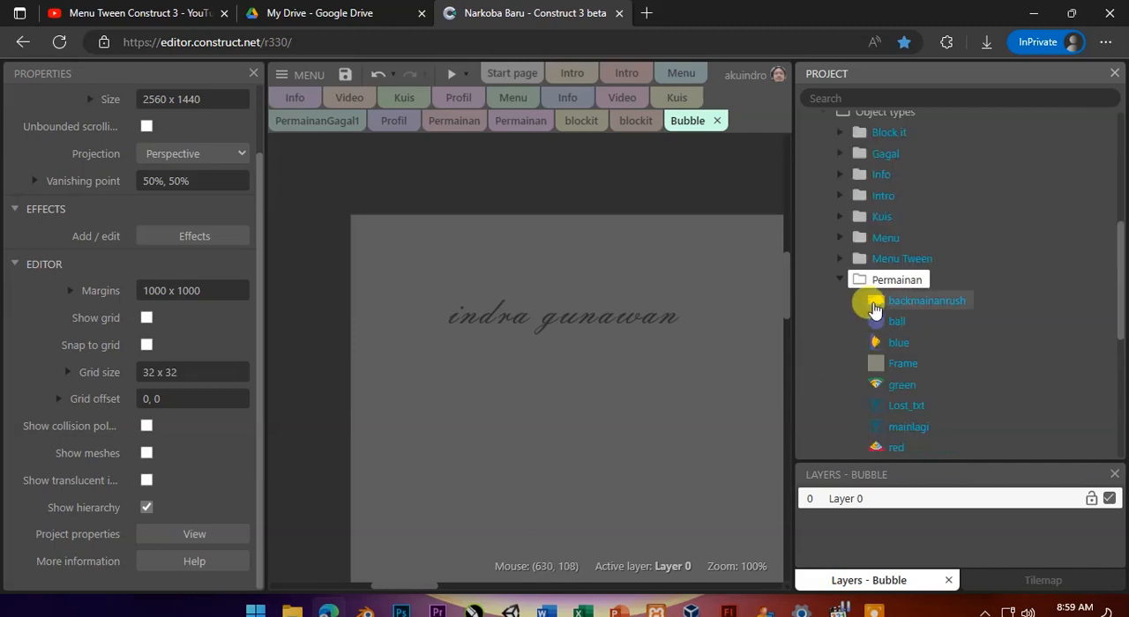
# Place the backmainanrush background from the Permainan folder at 640, 360 and set the layout size to 1280 x 720.
pyautogui.moveTo(878, 304); pyautogui.dragTo(521, 315)
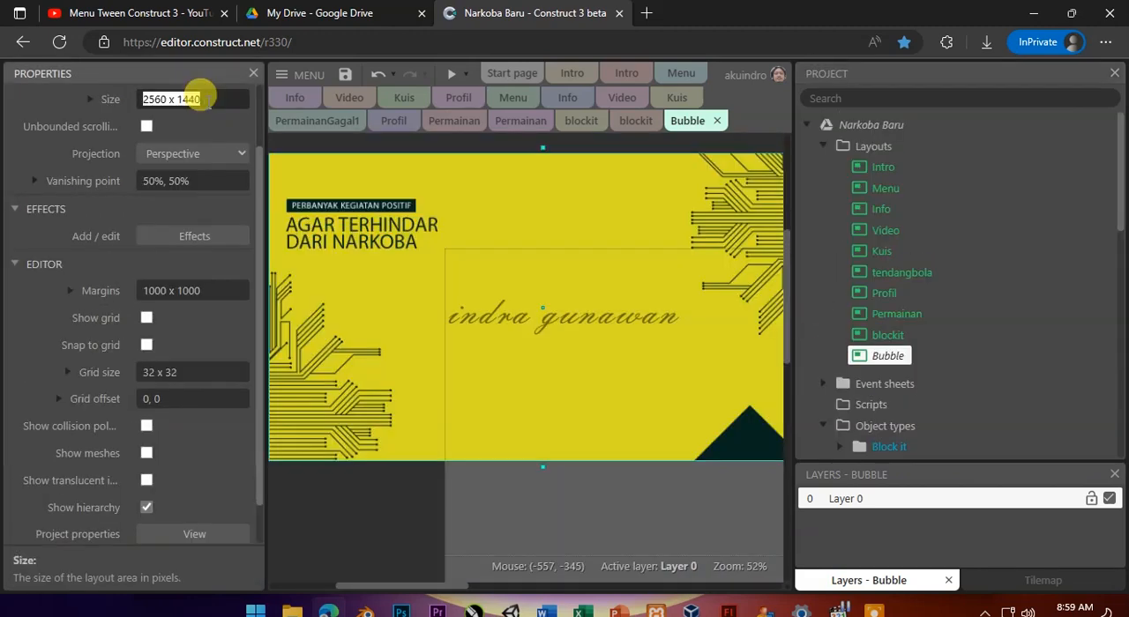
pyautogui.write('1280 x 720')
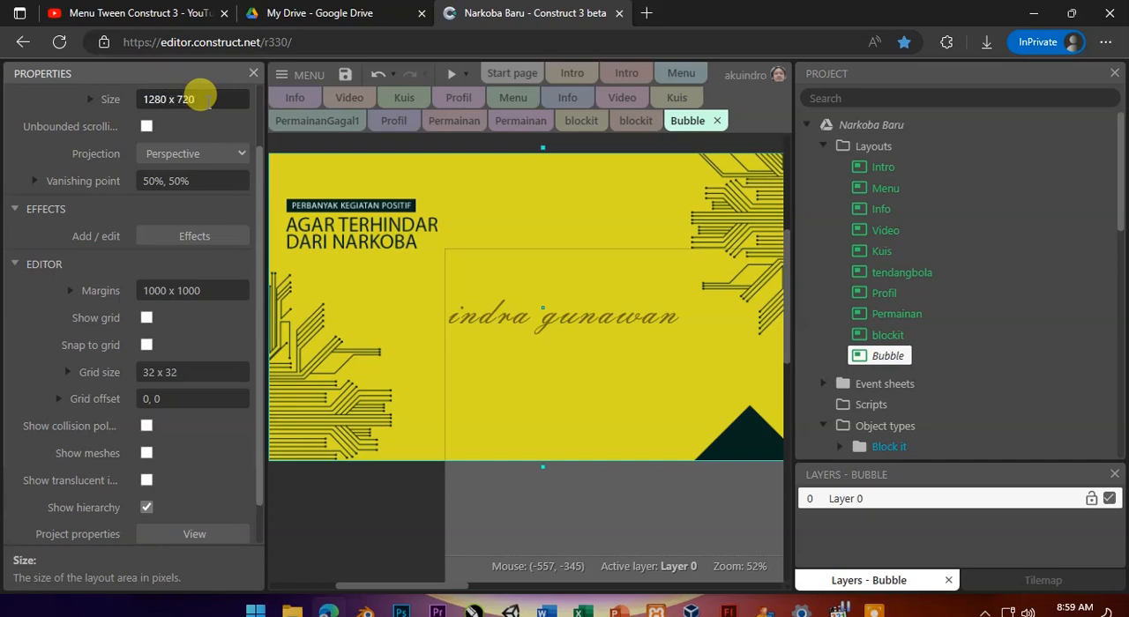
pyautogui.keyDown('ctrl'); pyautogui.scroll(-2, 524, 235); pyautogui.keyUp('ctrl')
# Insert a new Sprite object named bubble above the yellow background.
pyautogui.rightClick(523, 234)
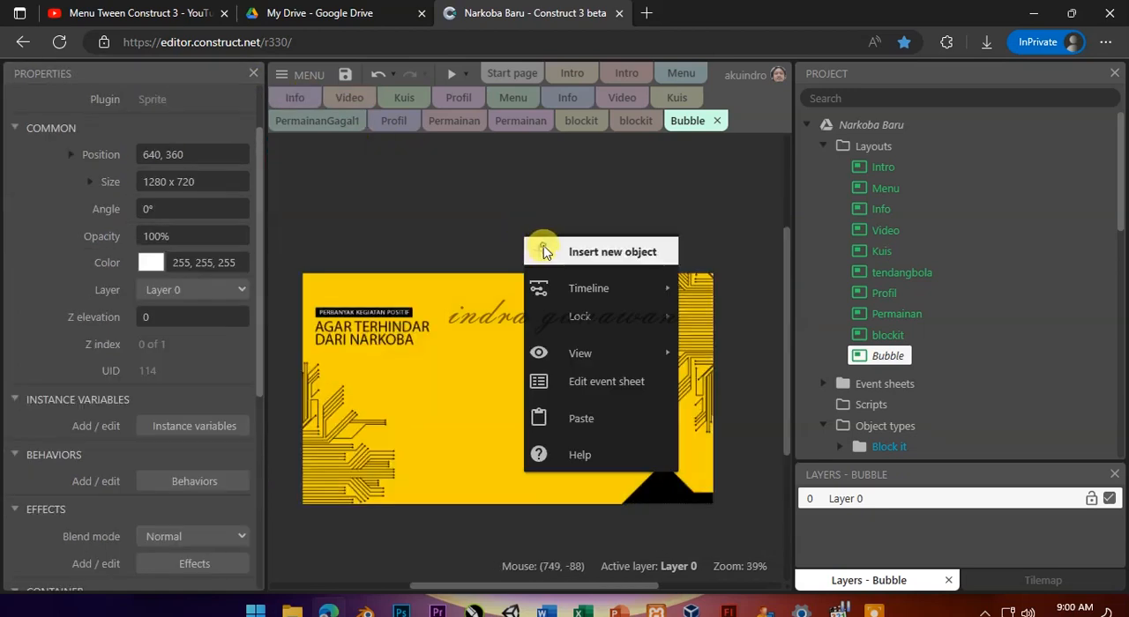
pyautogui.click(544, 251)
pyautogui.write('sp')
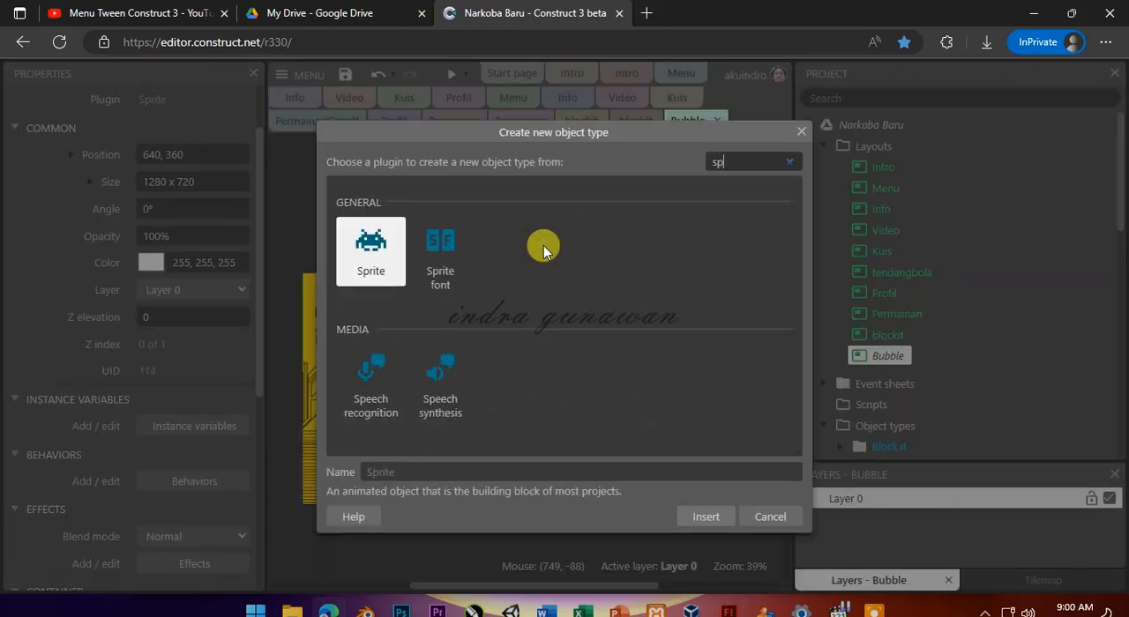
pyautogui.click(449, 472)
pyautogui.write('bubble')
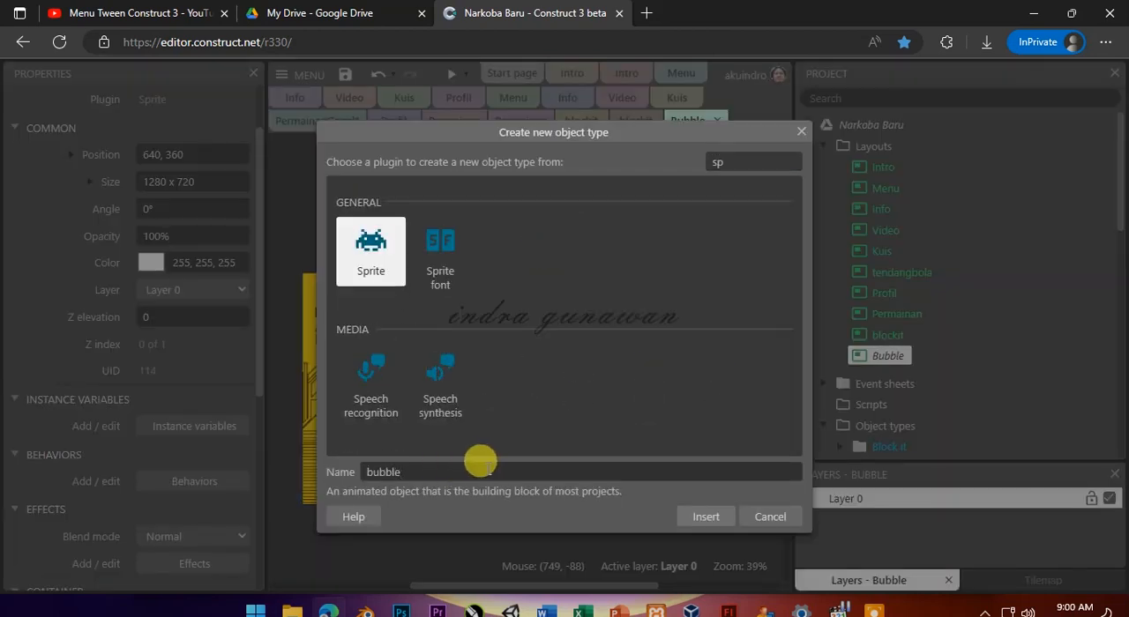
pyautogui.click(703, 516)
pyautogui.click(558, 226)
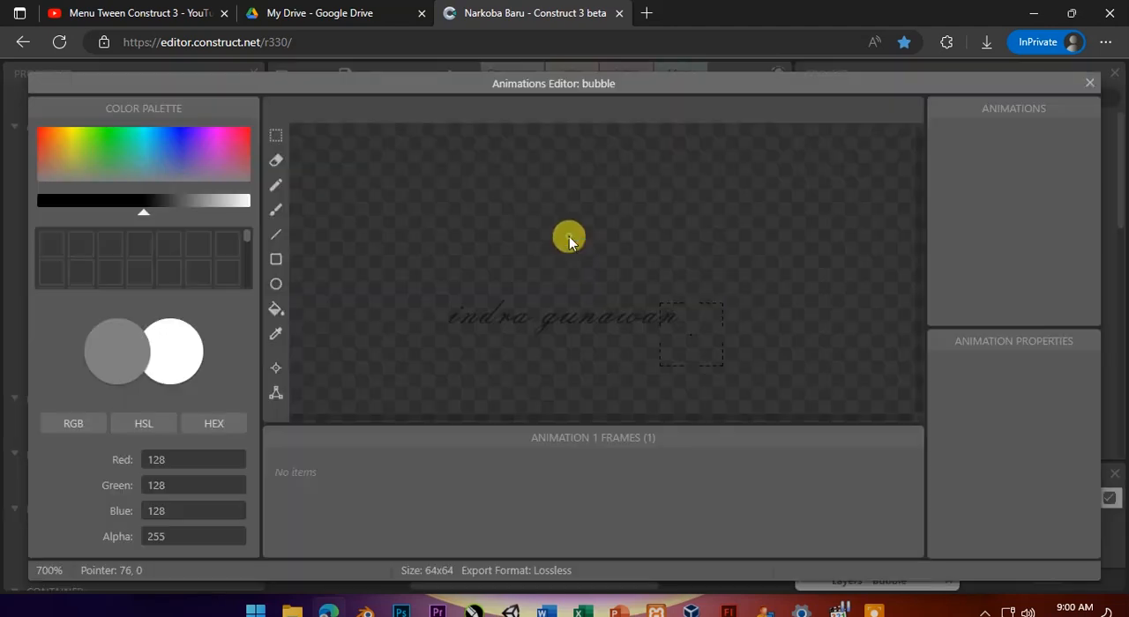
# Load logosmk4.png as the bubble sprite's image and close the animations editor.
pyautogui.click(300, 112)
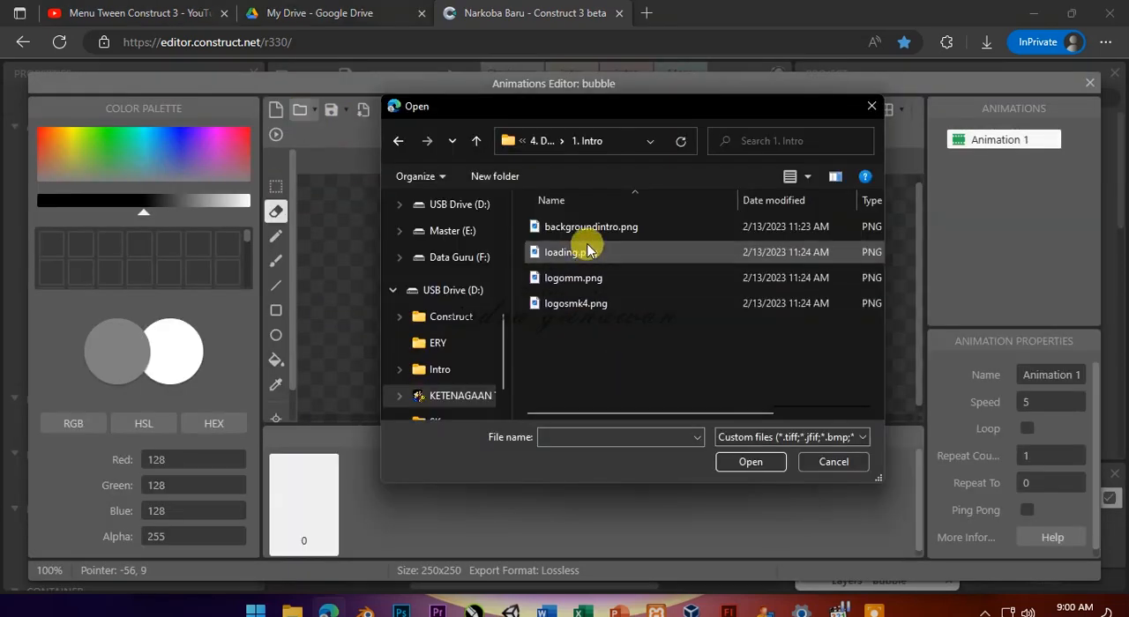
pyautogui.doubleClick(593, 311)
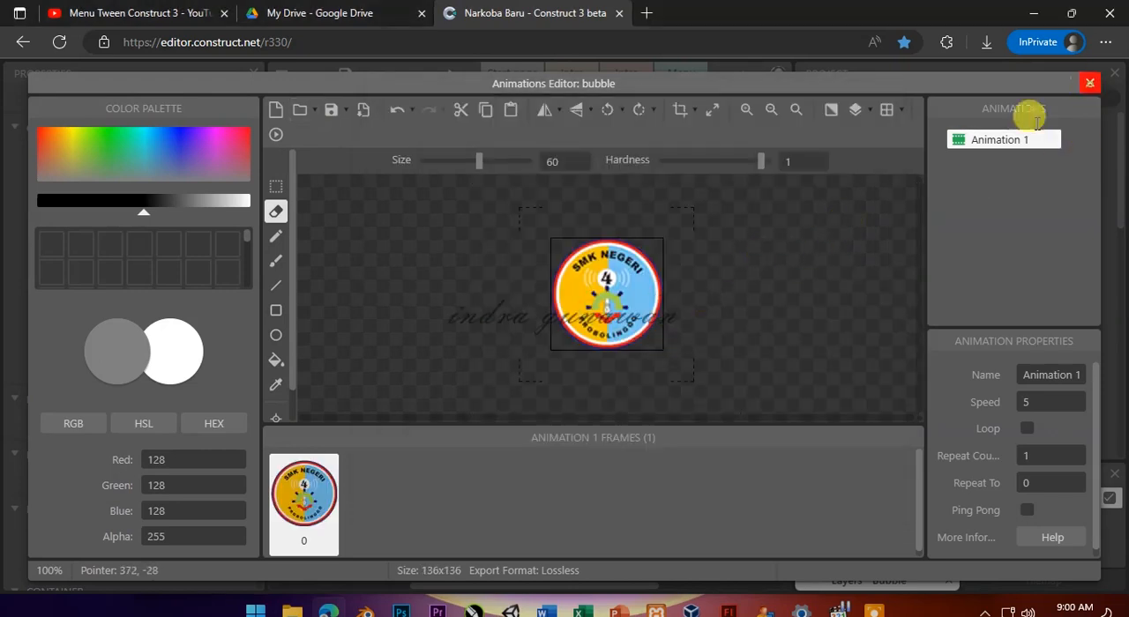
pyautogui.click(1090, 83)
# Move the bubble sprite near the centre of the background and set its size to 50 x 50.
pyautogui.moveTo(567, 239); pyautogui.dragTo(521, 403)
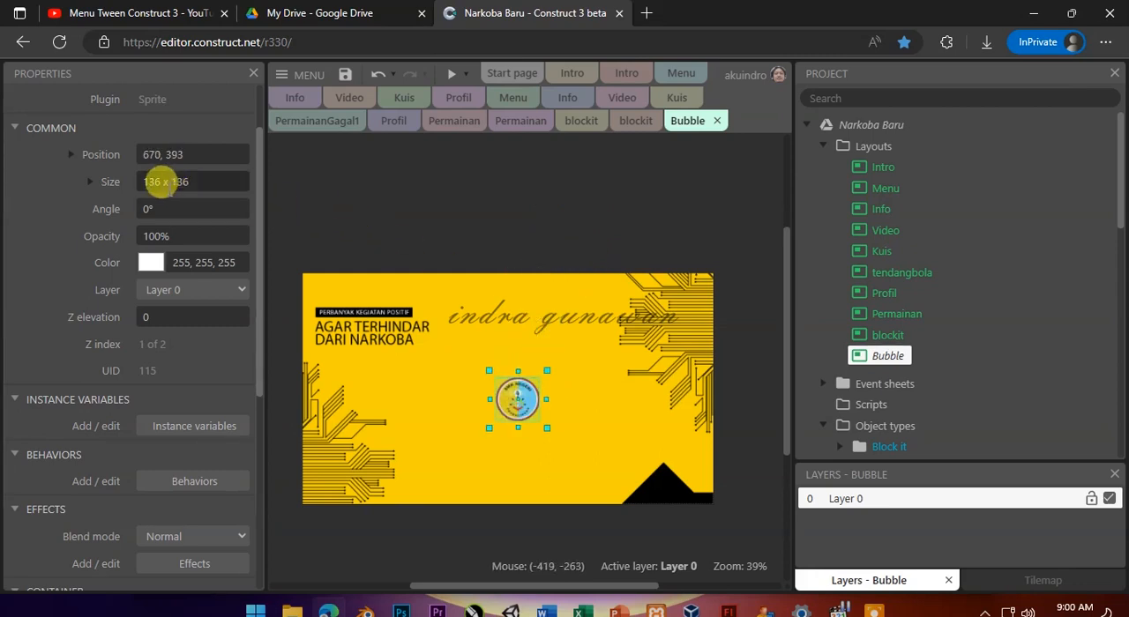
pyautogui.click(201, 182)
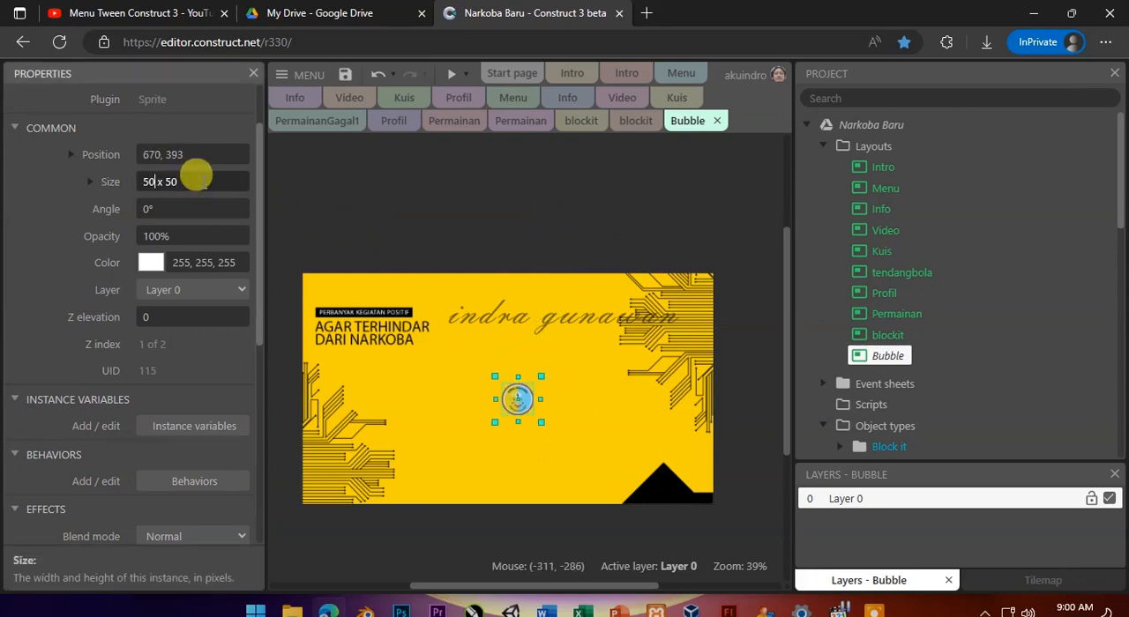
pyautogui.press('Tab')
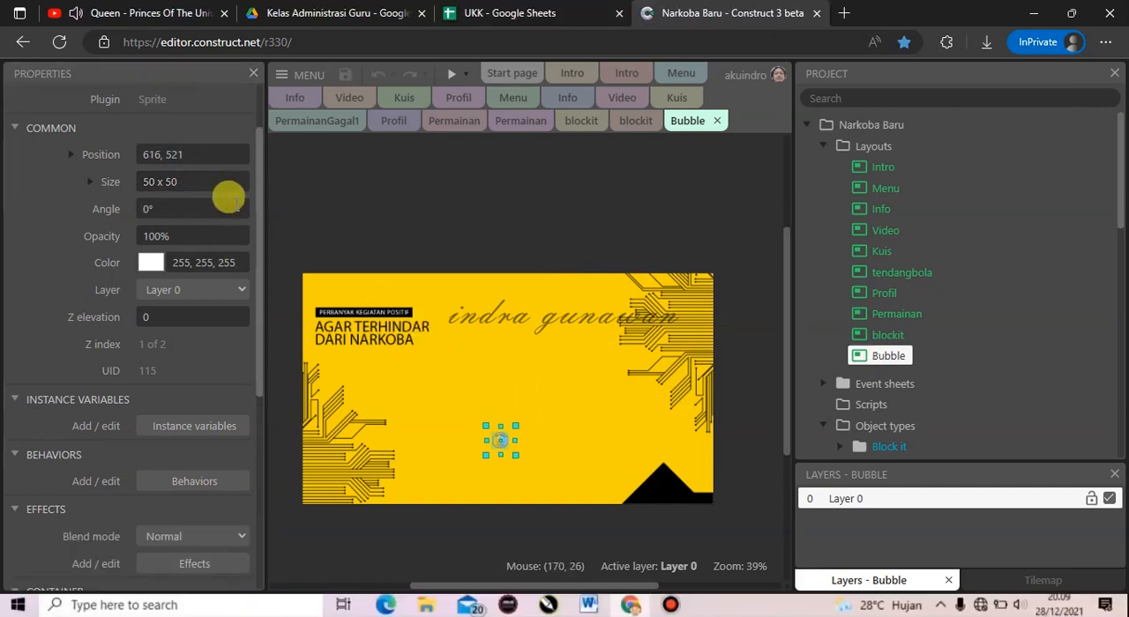
# Set the bubble sprite's angle to 270 degrees.
pyautogui.click(147, 208)
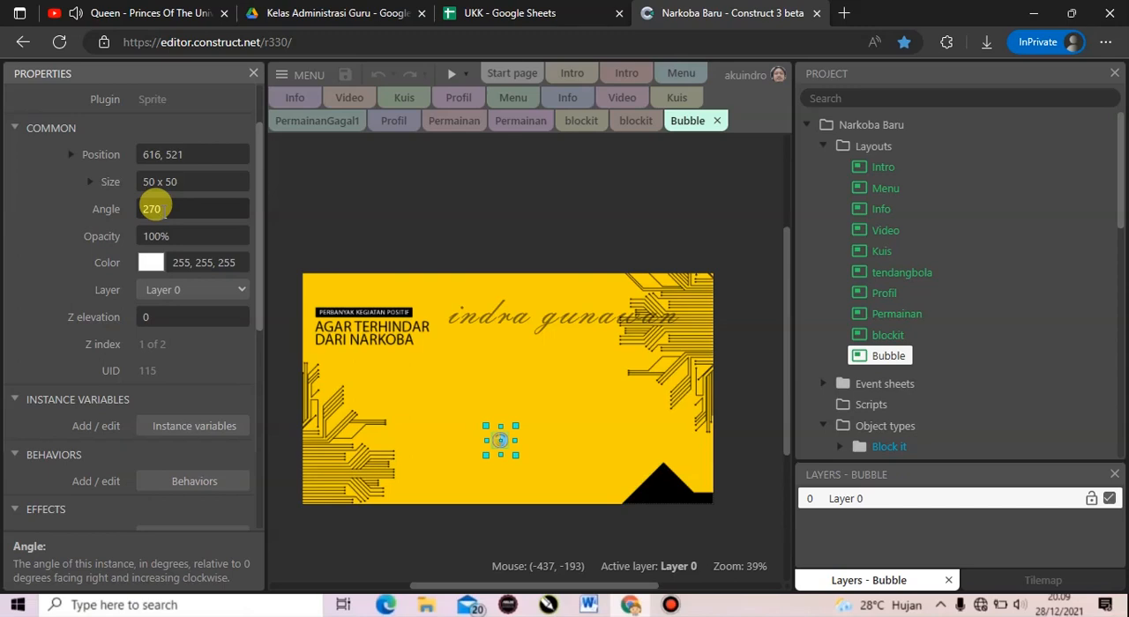
pyautogui.write('270')
pyautogui.press('Tab')
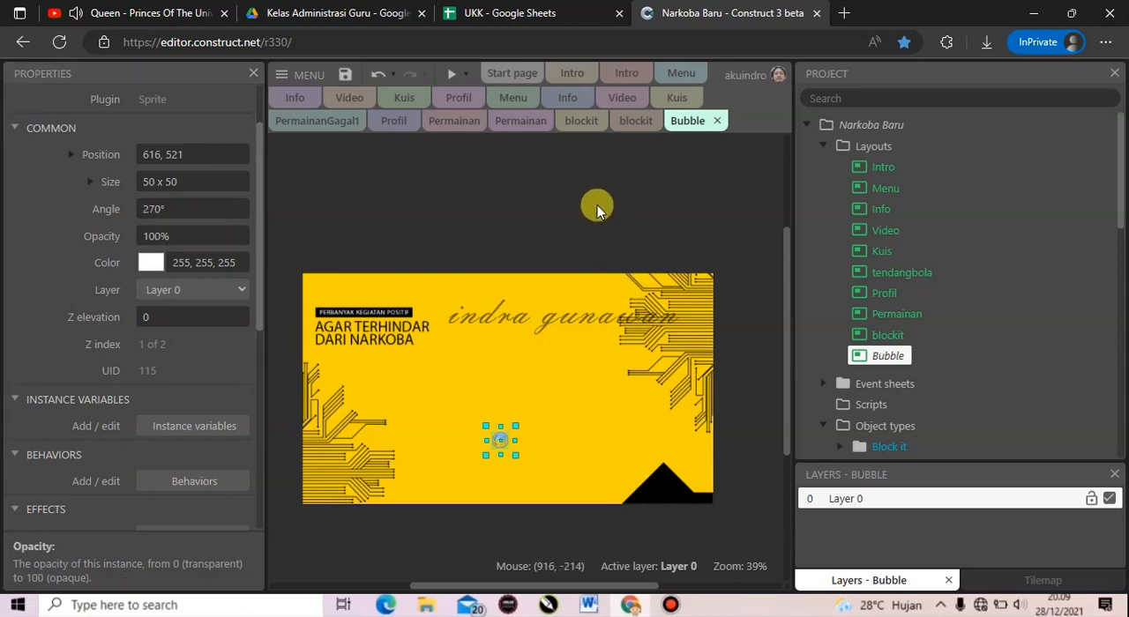
# Insert a Particles object just above the background's upper edge.
pyautogui.doubleClick(599, 210)
pyautogui.write('partic')
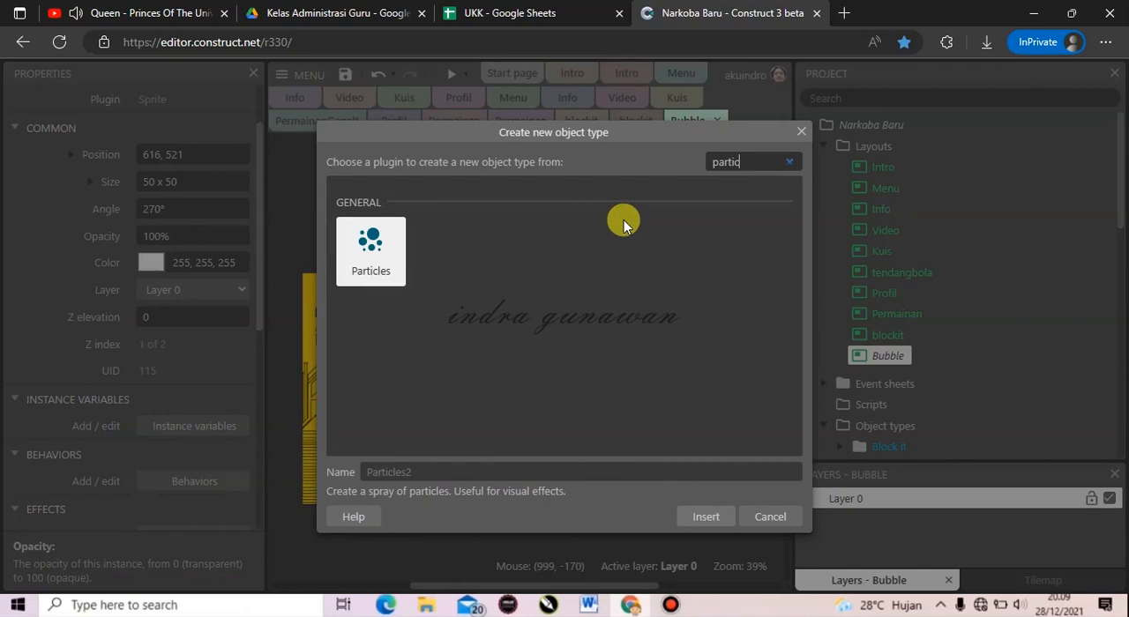
pyautogui.click(706, 516)
pyautogui.click(595, 316)
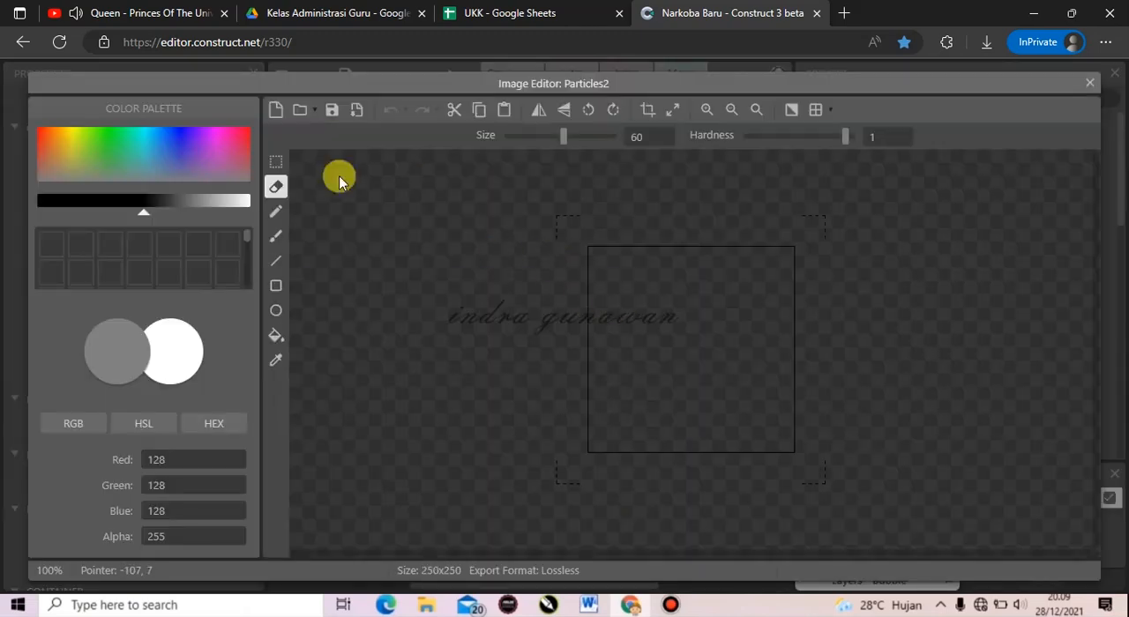
# Load logosmk4.png as the particle image and close the image editor.
pyautogui.click(300, 109)
pyautogui.doubleClick(540, 302)
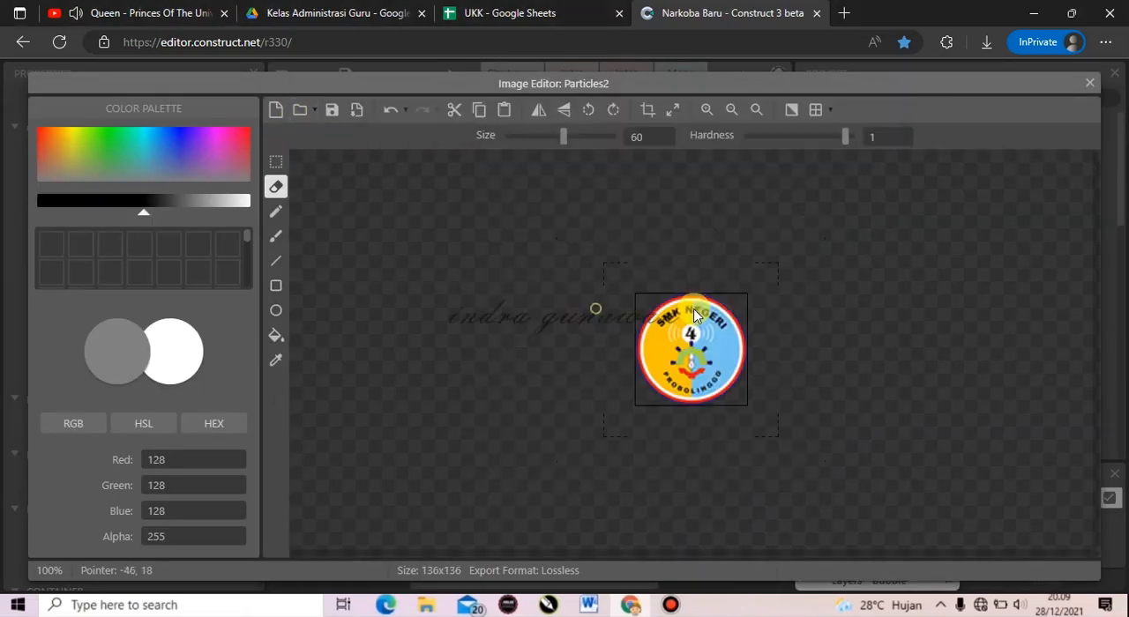
pyautogui.click(1090, 83)
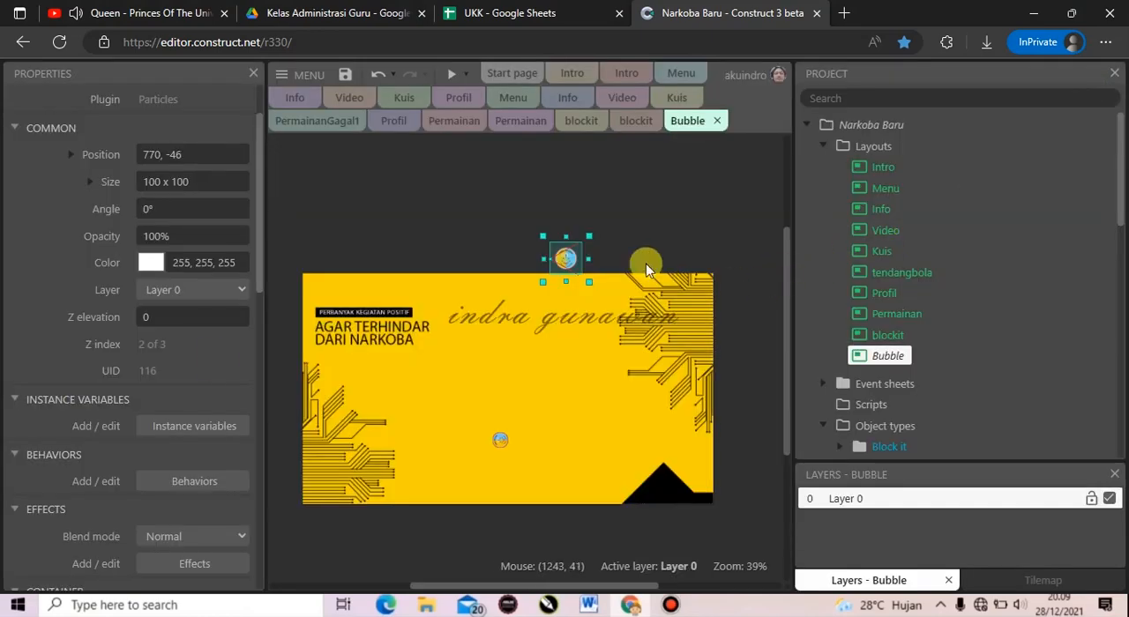
# Set the particles' spray cone to 360 and their type to One-shot.
pyautogui.scroll(-5, 222, 375)
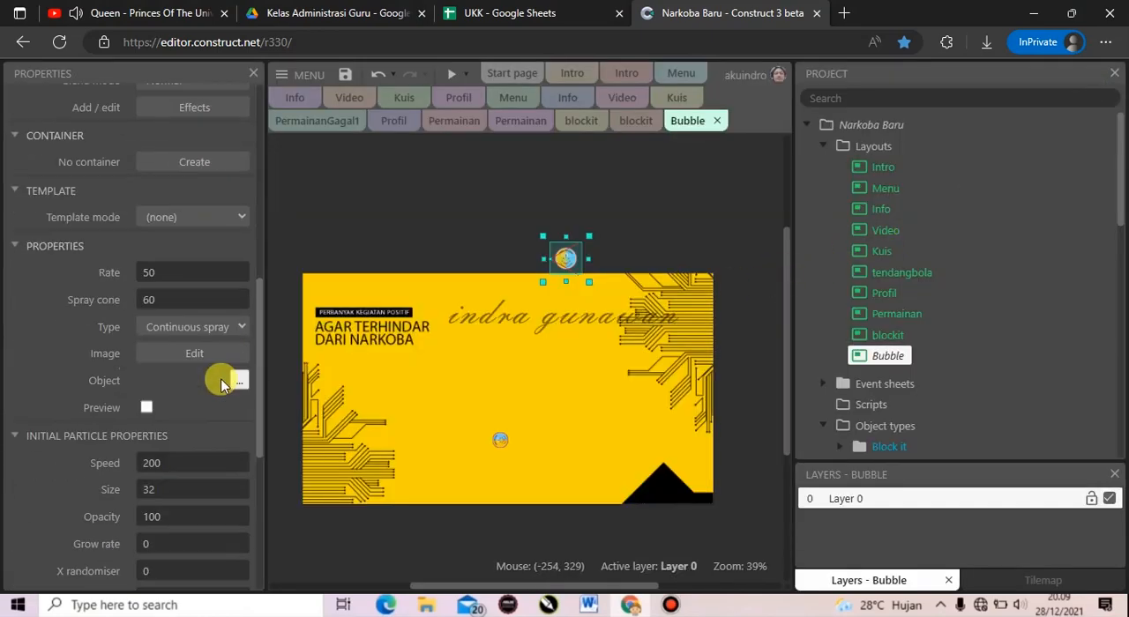
pyautogui.click(196, 298)
pyautogui.write('36')
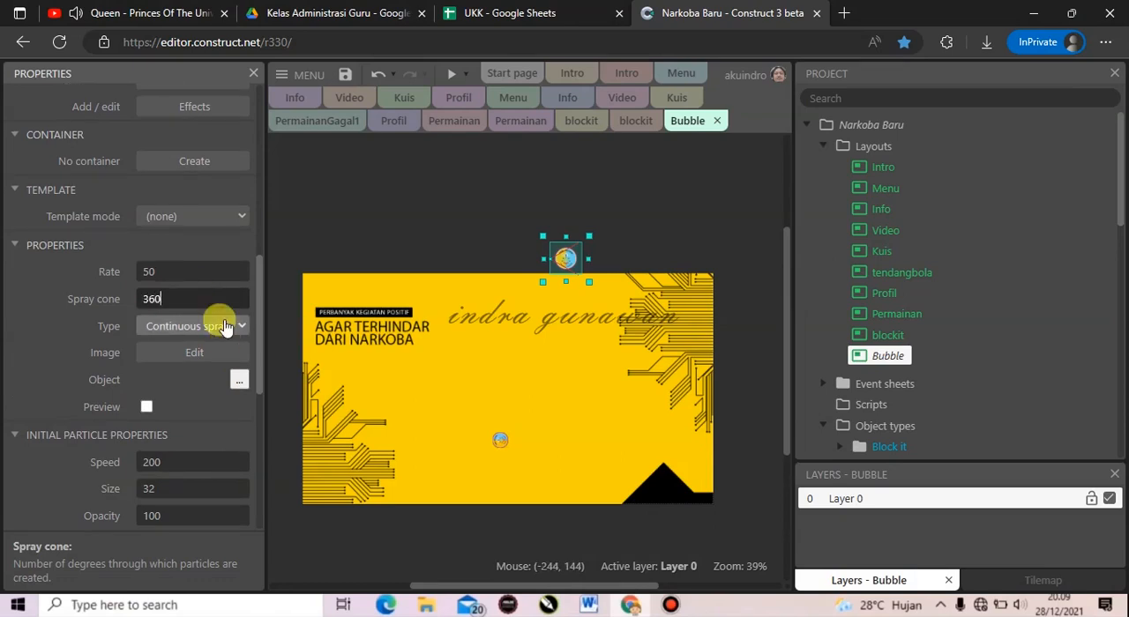
pyautogui.click(221, 325)
pyautogui.click(199, 364)
# Insert a Text object named scorebubble on the background.
pyautogui.rightClick(424, 219)
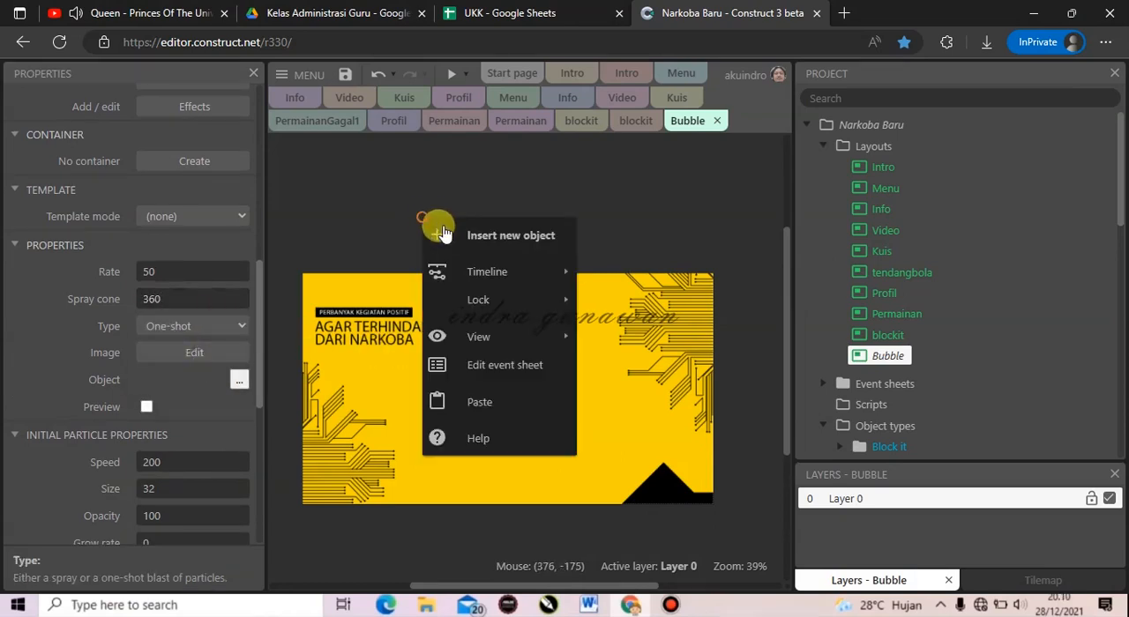
pyautogui.click(437, 222)
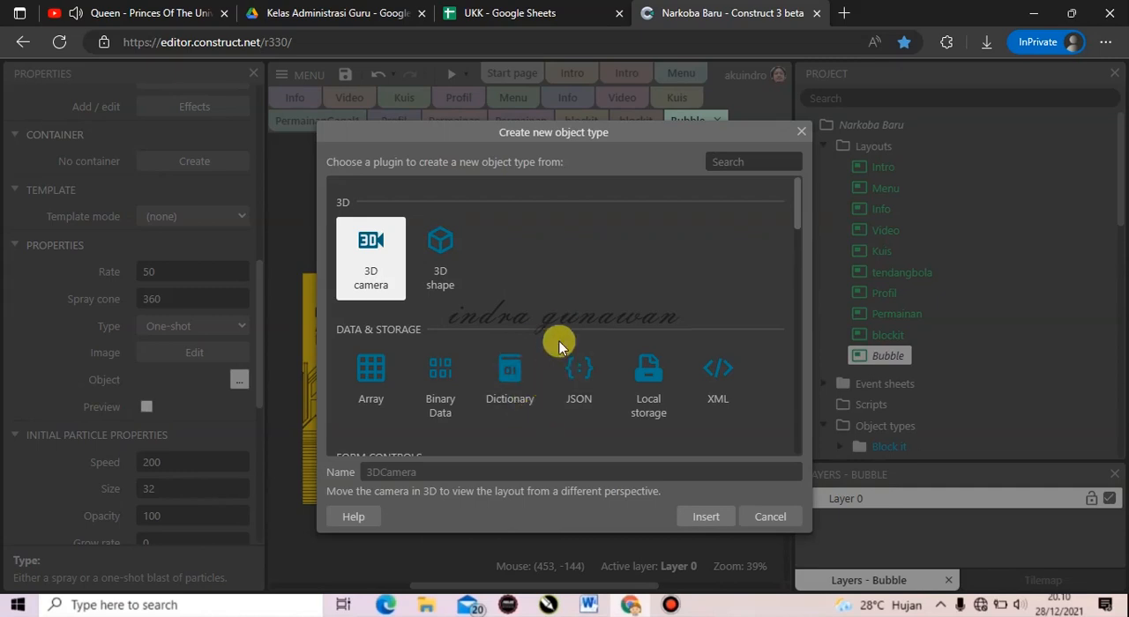
pyautogui.write('text')
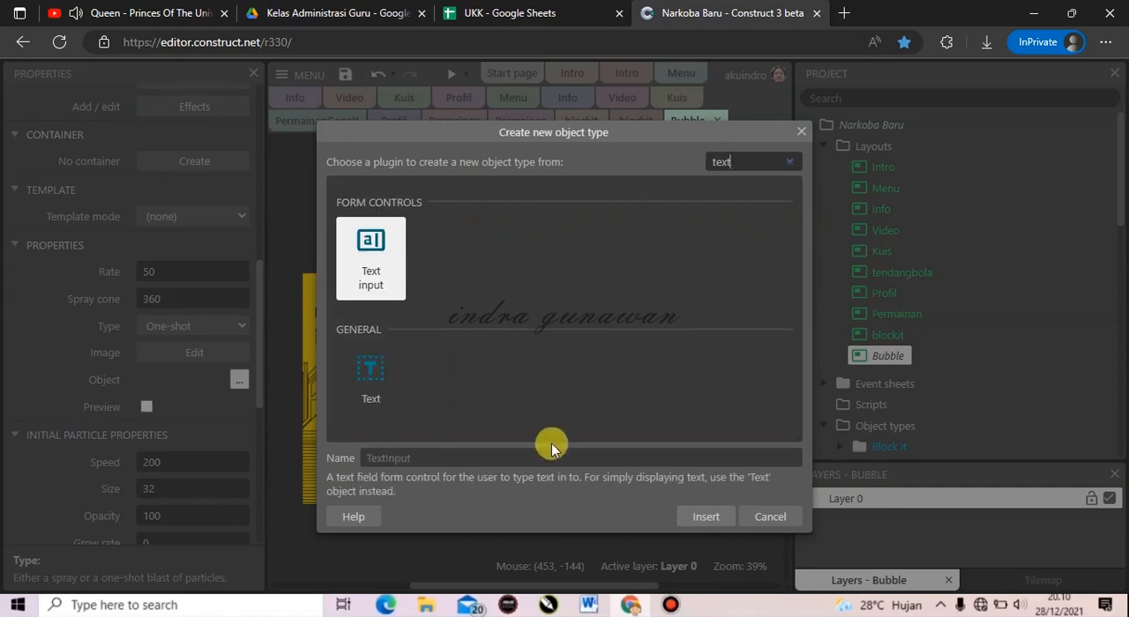
pyautogui.click(371, 379)
pyautogui.click(431, 473)
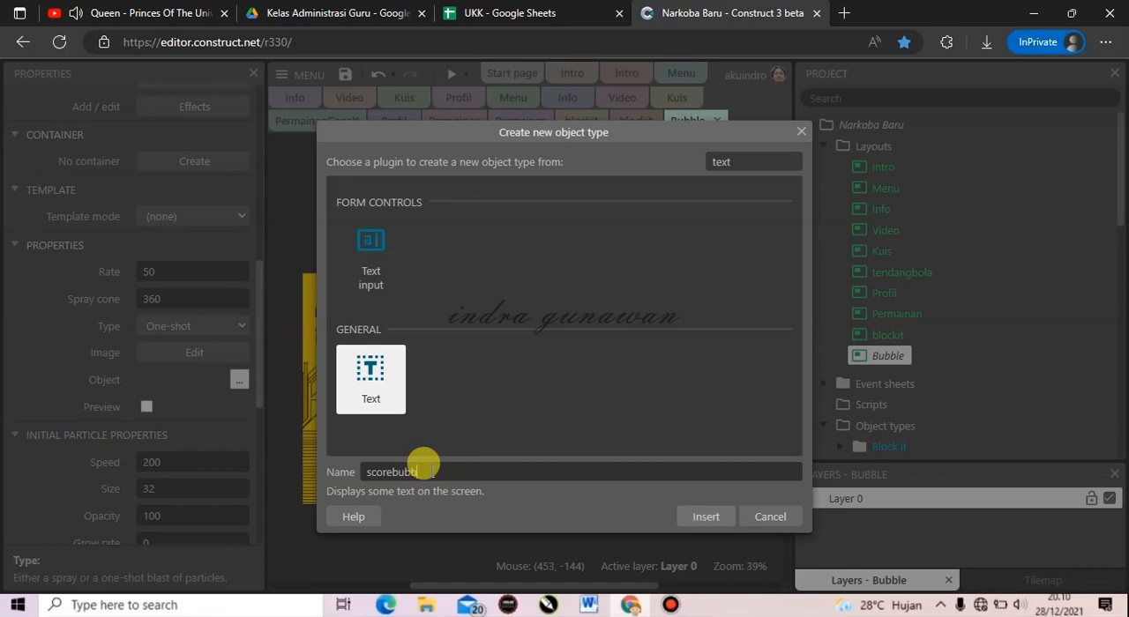
pyautogui.write('scorebubble')
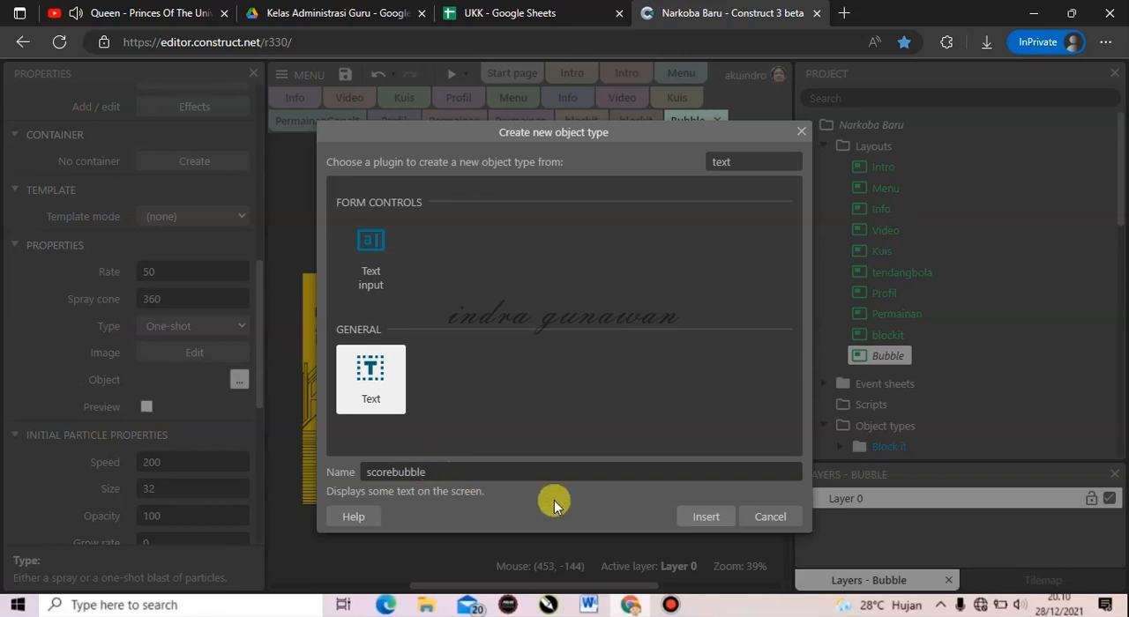
pyautogui.click(705, 516)
pyautogui.click(529, 372)
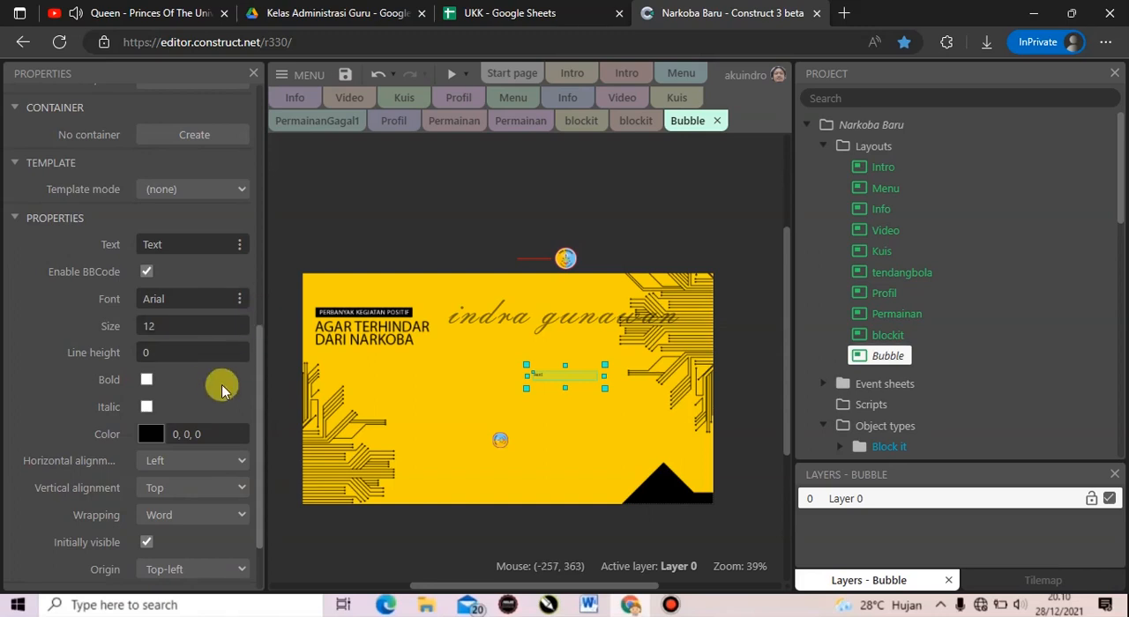
# Format scorebubble as bold 22 pt text reading "Score :" and move it below the AGAR TERHINDAR DARI NARKOBA headline.
pyautogui.click(192, 237)
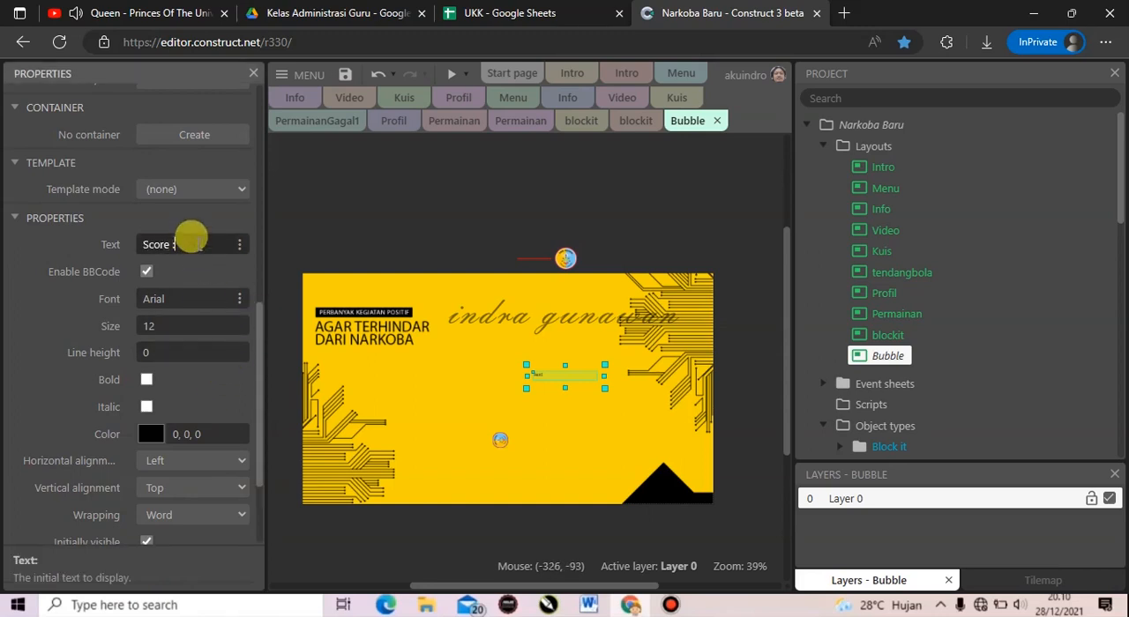
pyautogui.click(146, 379)
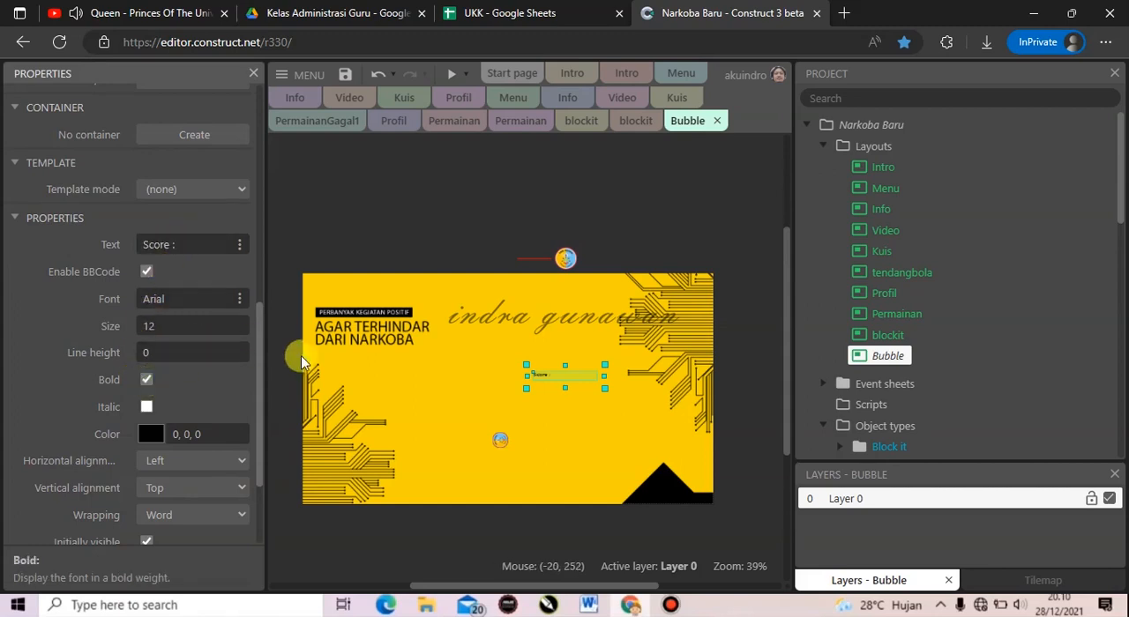
pyautogui.click(236, 323)
pyautogui.click(235, 323)
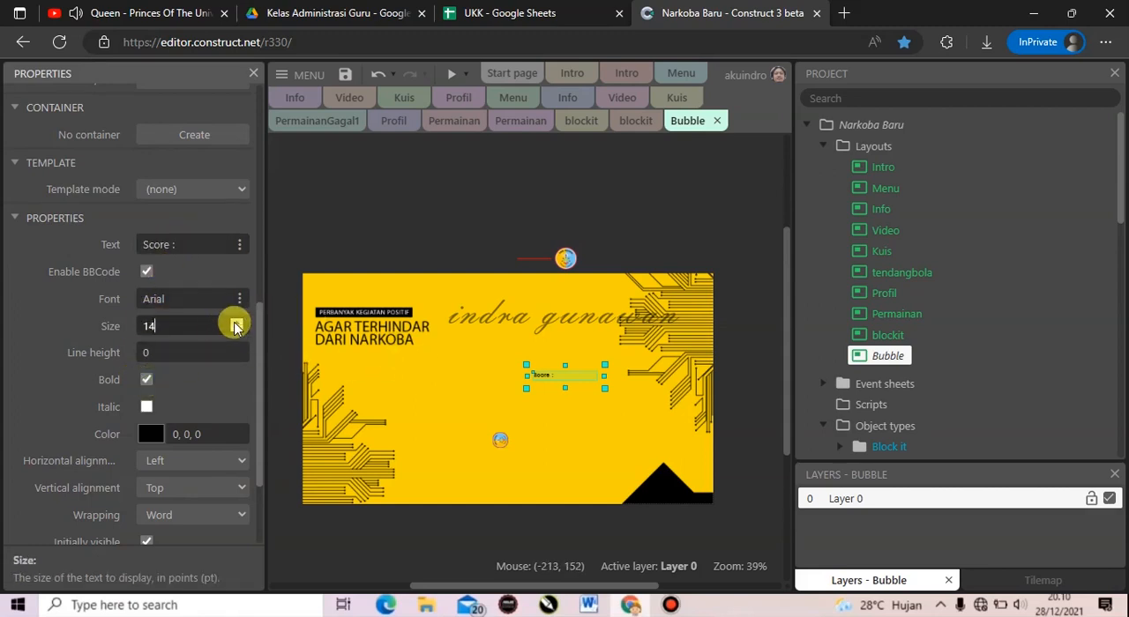
pyautogui.click(235, 323)
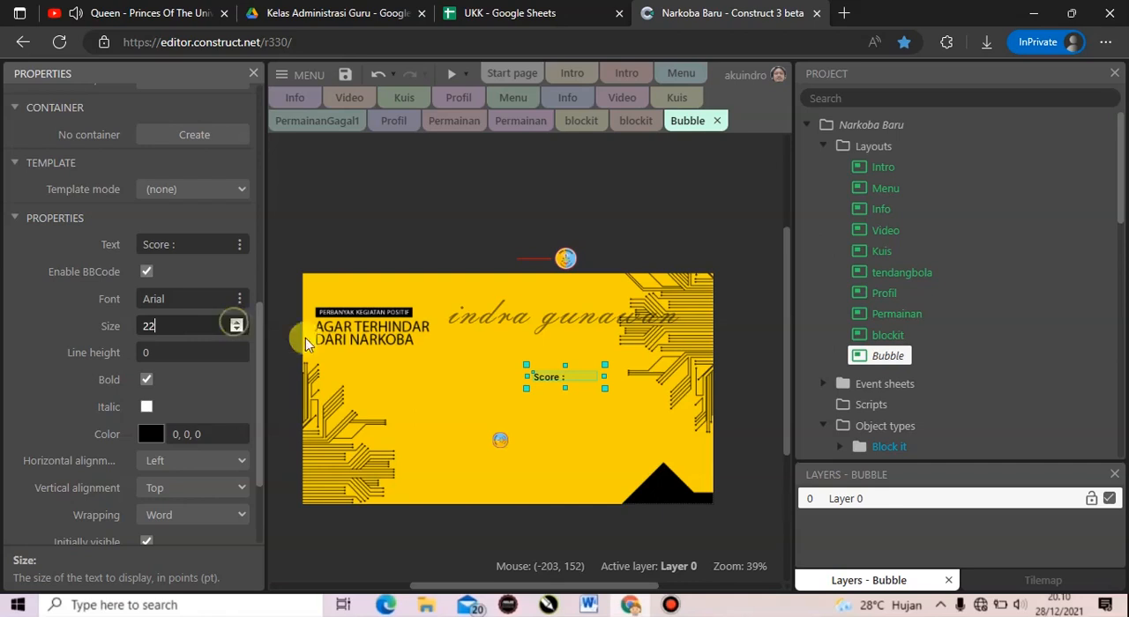
pyautogui.moveTo(546, 386); pyautogui.dragTo(362, 405)
# Add the Bullet behavior to the small bubble sprite on the background.
pyautogui.click(185, 482)
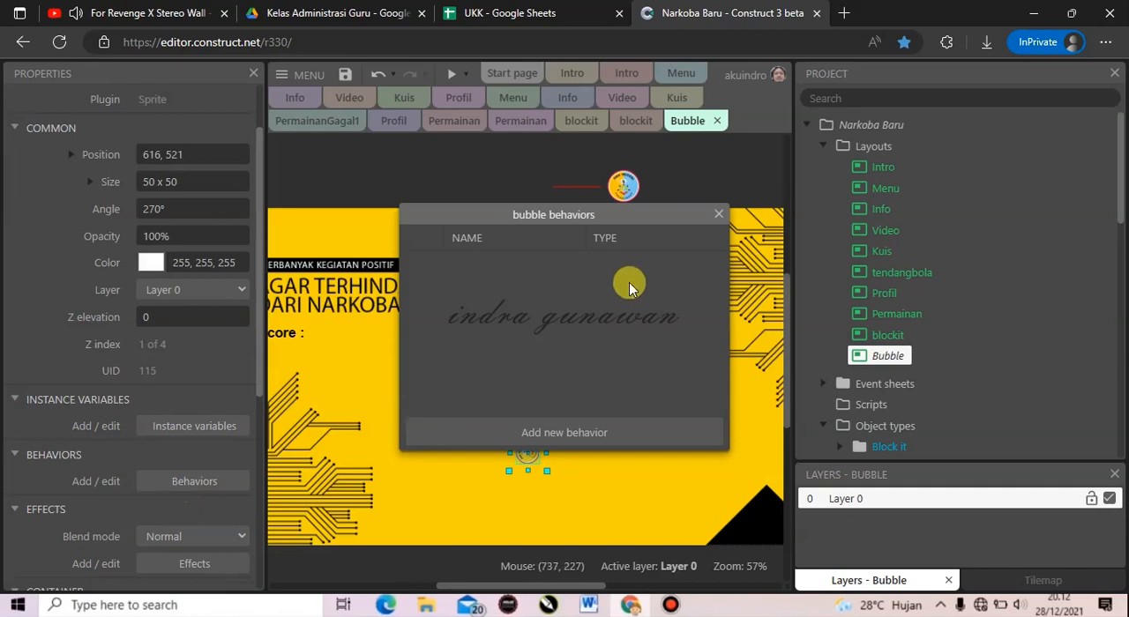
pyautogui.click(539, 430)
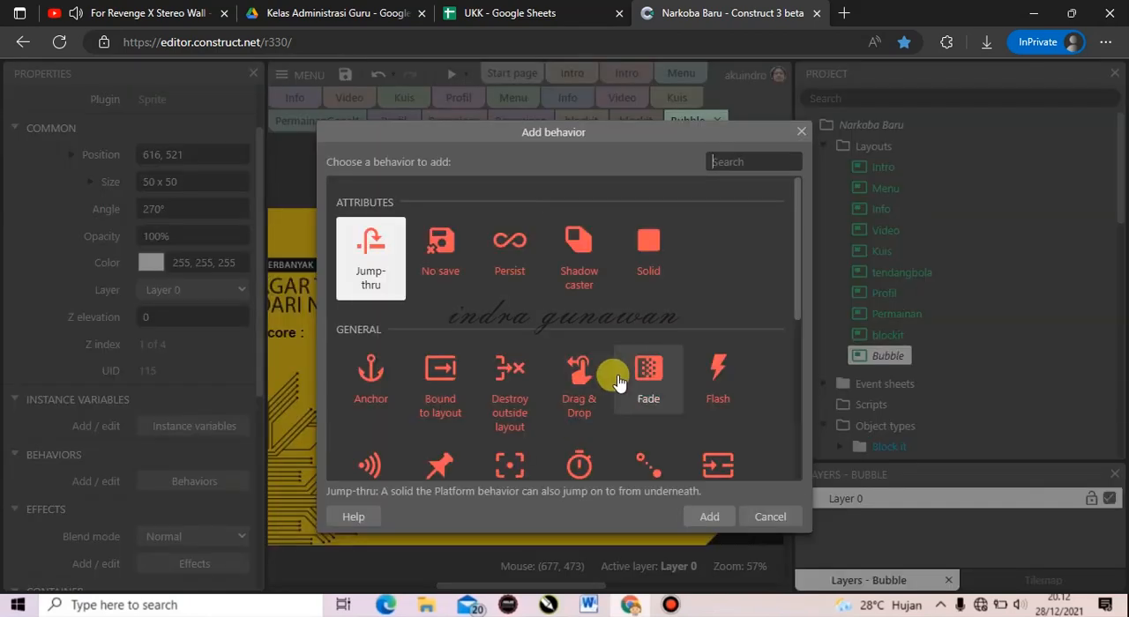
pyautogui.write('bull')
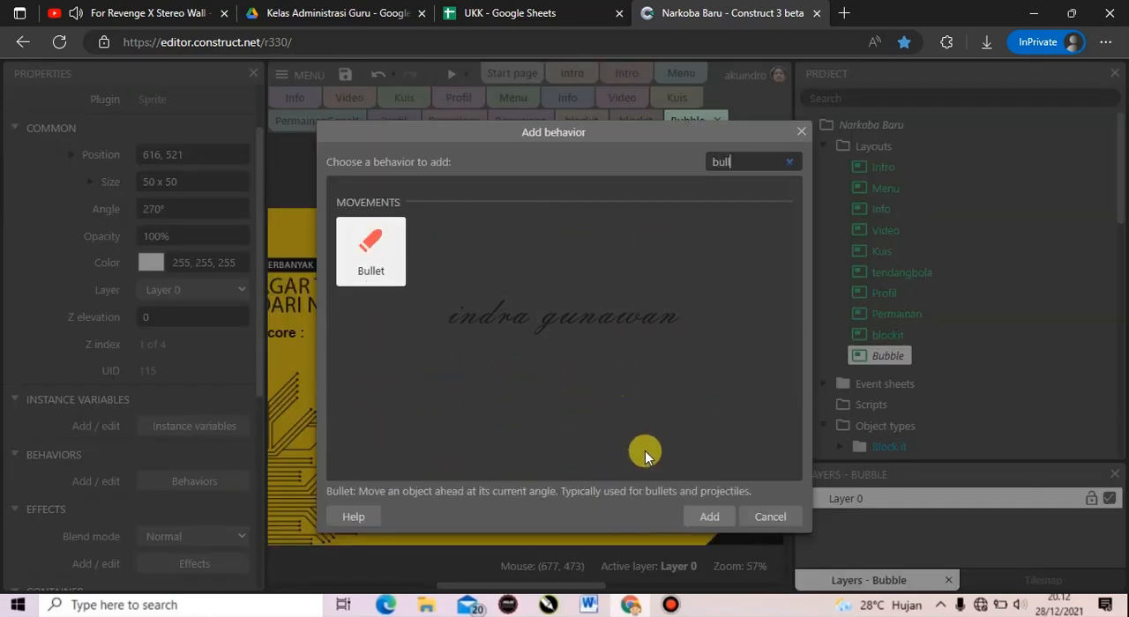
pyautogui.click(709, 516)
# Add two Sine behaviors to the bubble sprite and close its behaviors list.
pyautogui.click(431, 433)
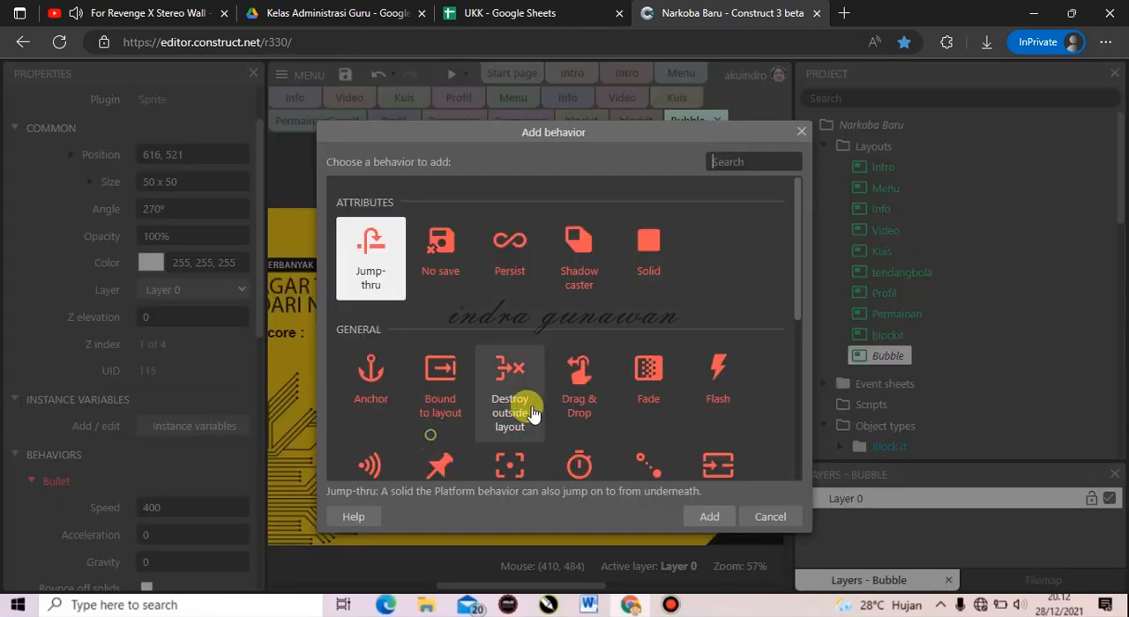
pyautogui.write('sin')
pyautogui.click(711, 518)
pyautogui.click(564, 433)
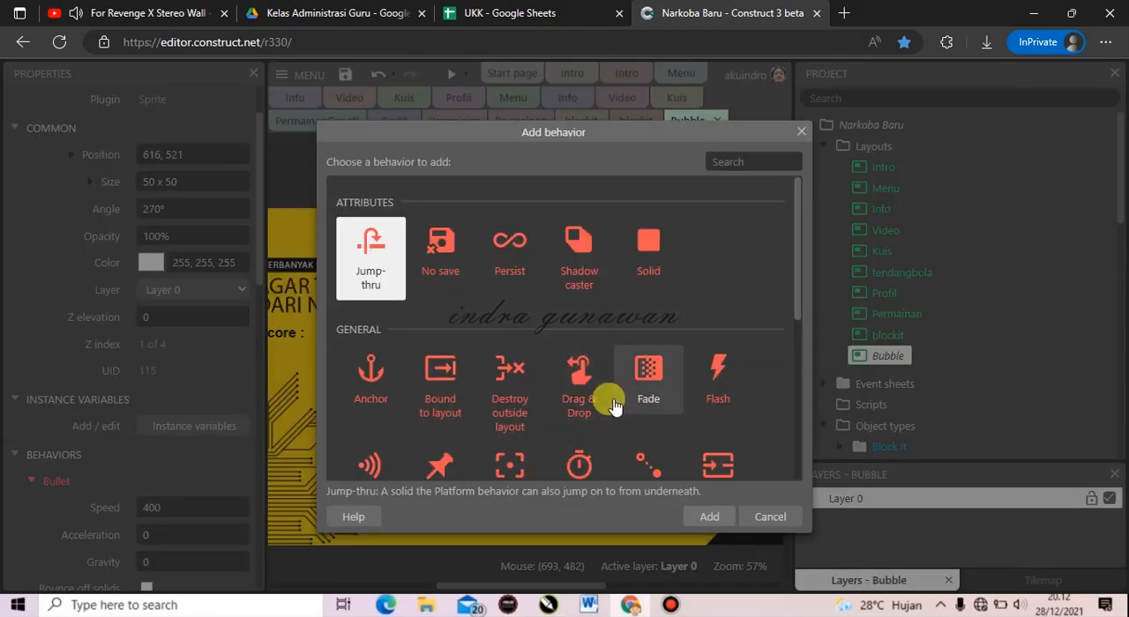
pyautogui.write('sin')
pyautogui.click(701, 517)
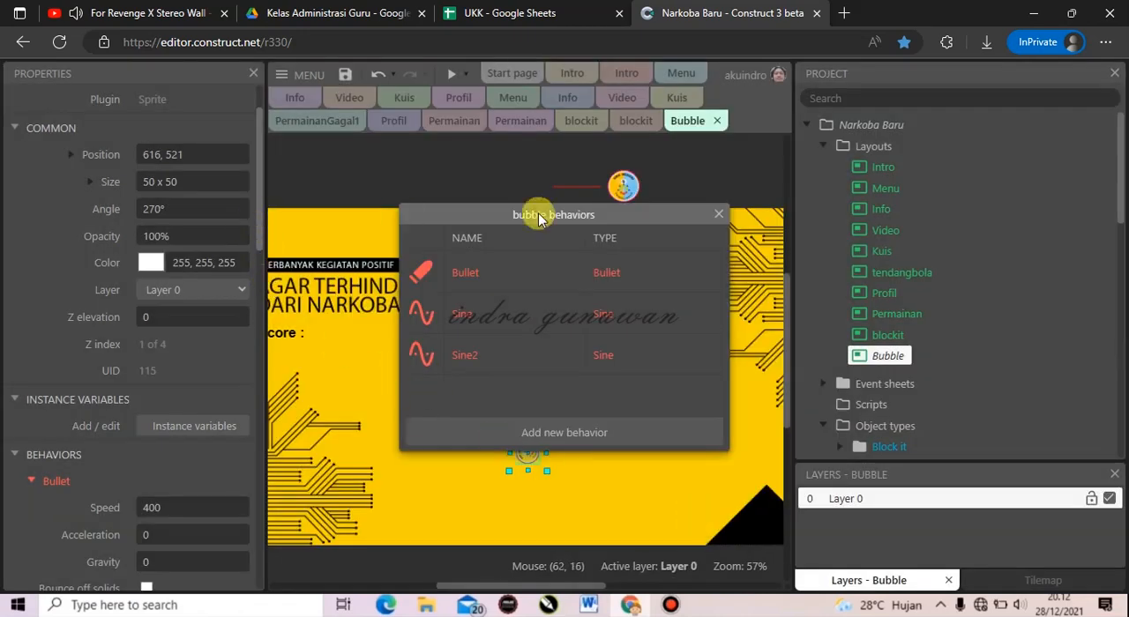
pyautogui.click(719, 217)
# Set the speed of the bubble sprite's Bullet behavior to 100.
pyautogui.moveTo(255, 197); pyautogui.dragTo(260, 278)
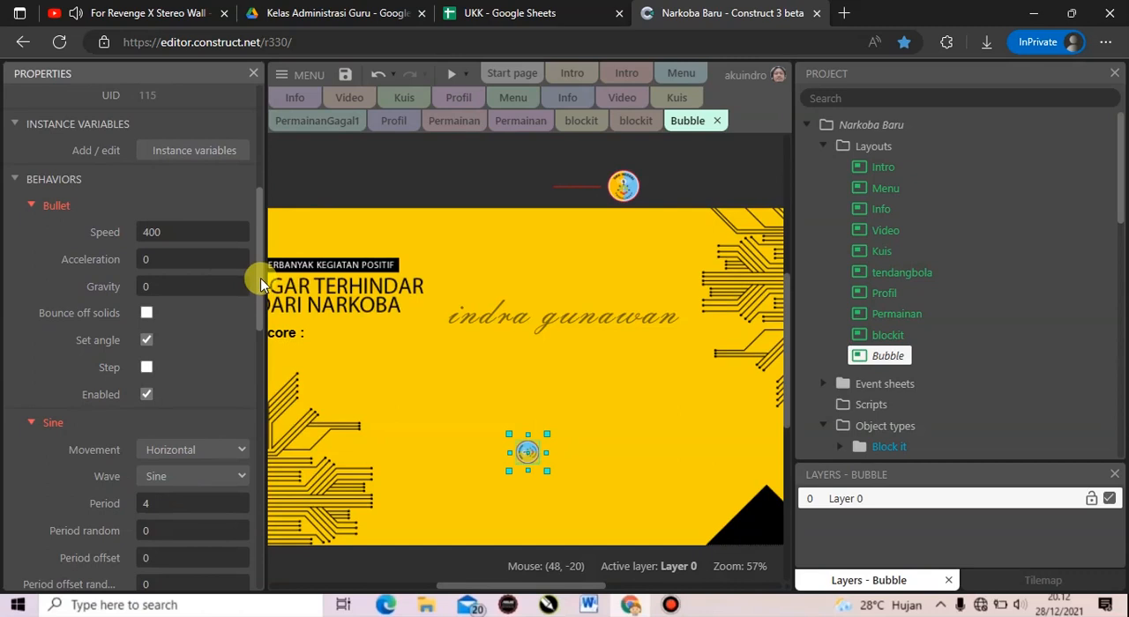
pyautogui.click(203, 229)
pyautogui.write('100')
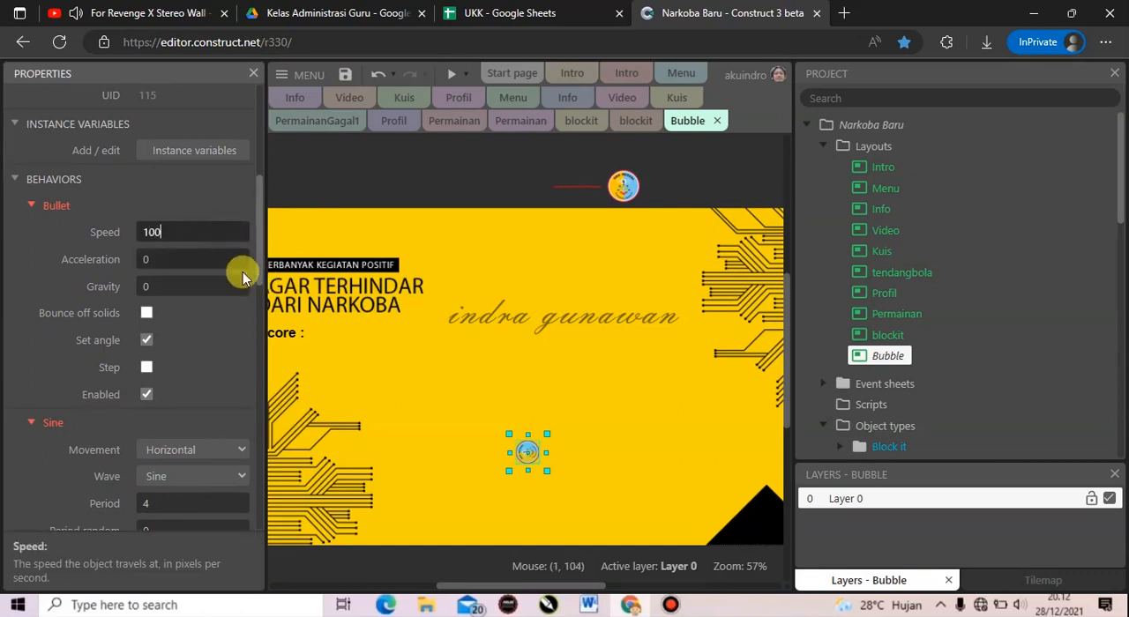
# Configure the bubble's first Sine behavior with Width movement, a period of 1 and a magnitude of 5.
pyautogui.scroll(-2, 252, 255)
pyautogui.click(212, 289)
pyautogui.click(212, 354)
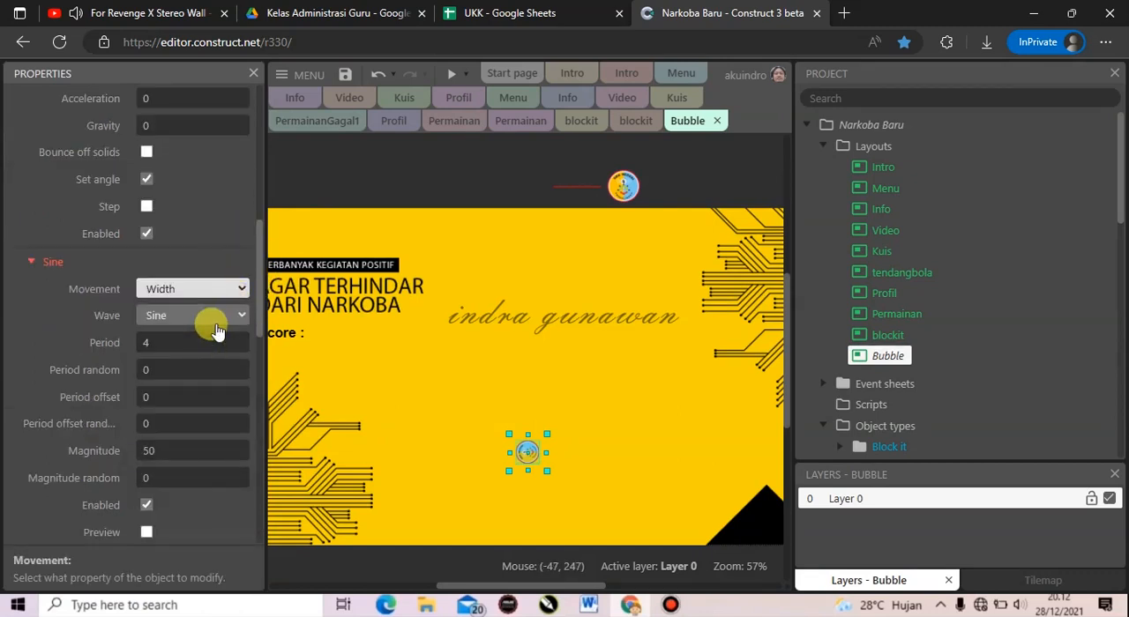
pyautogui.click(205, 341)
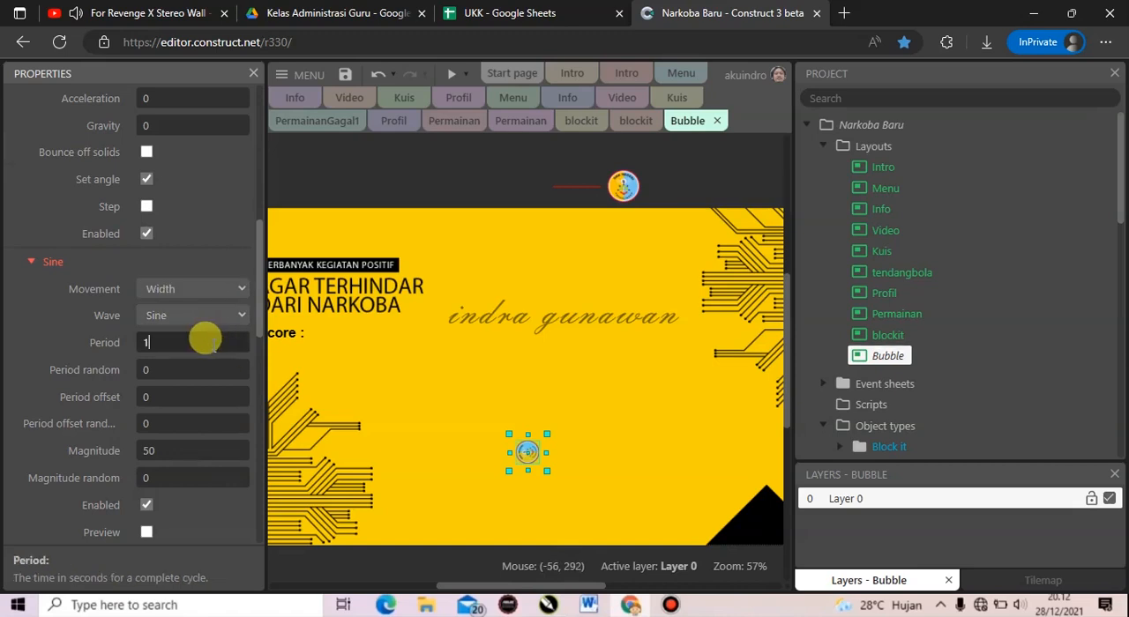
pyautogui.click(188, 443)
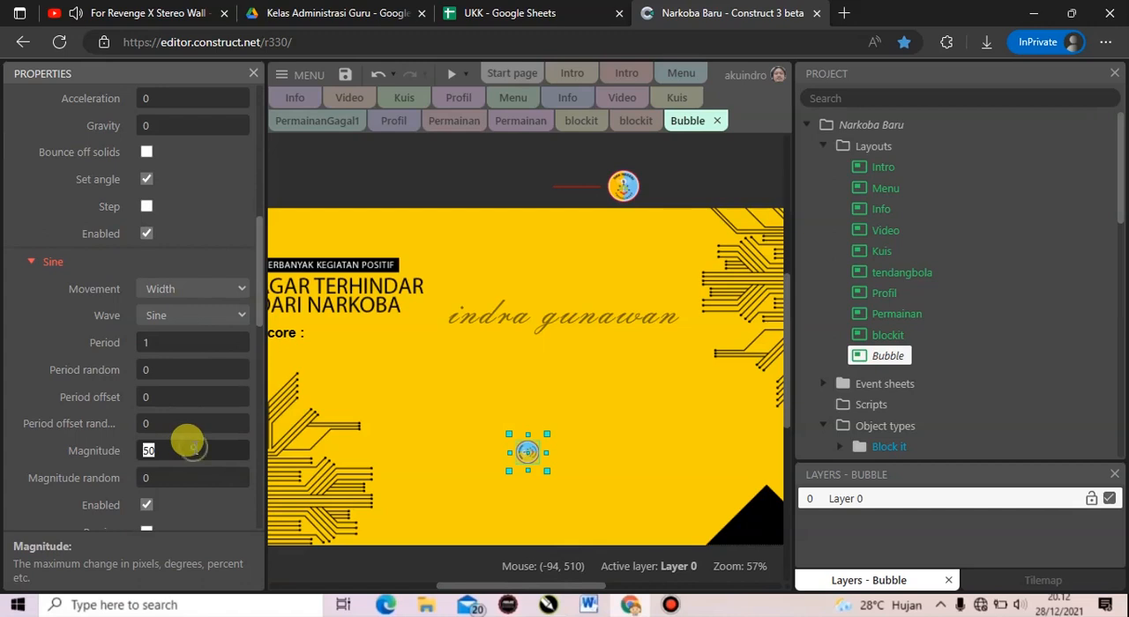
pyautogui.write('5')
pyautogui.press('Return')
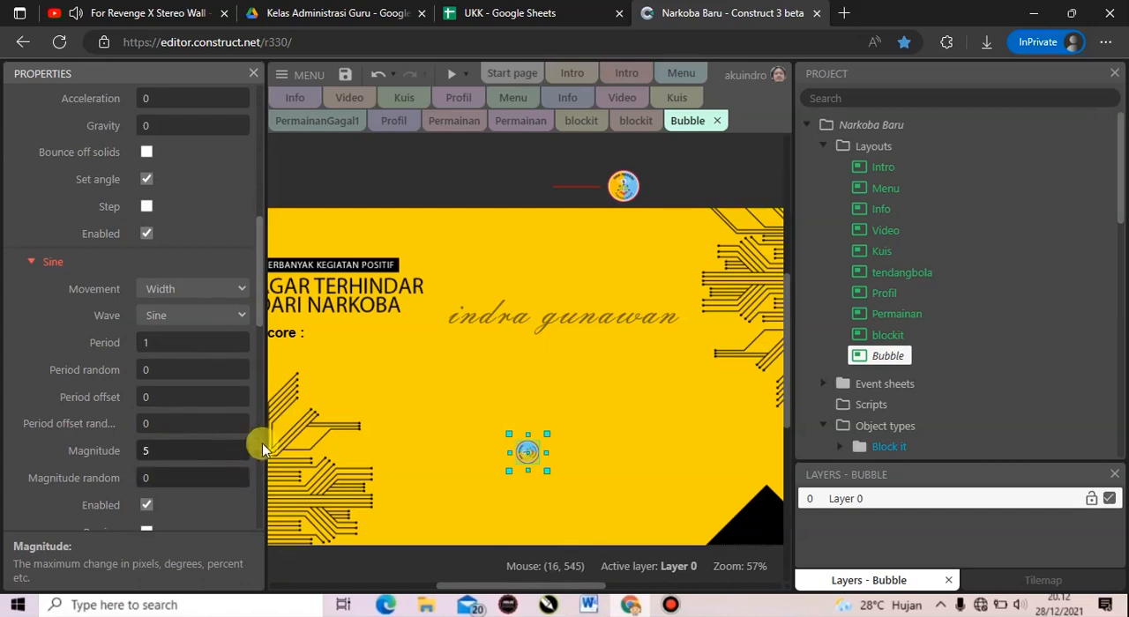
# Configure the bubble's Sine2 behavior with Height movement, a period of 1.5 and a magnitude of -5.
pyautogui.scroll(-4, 223, 260)
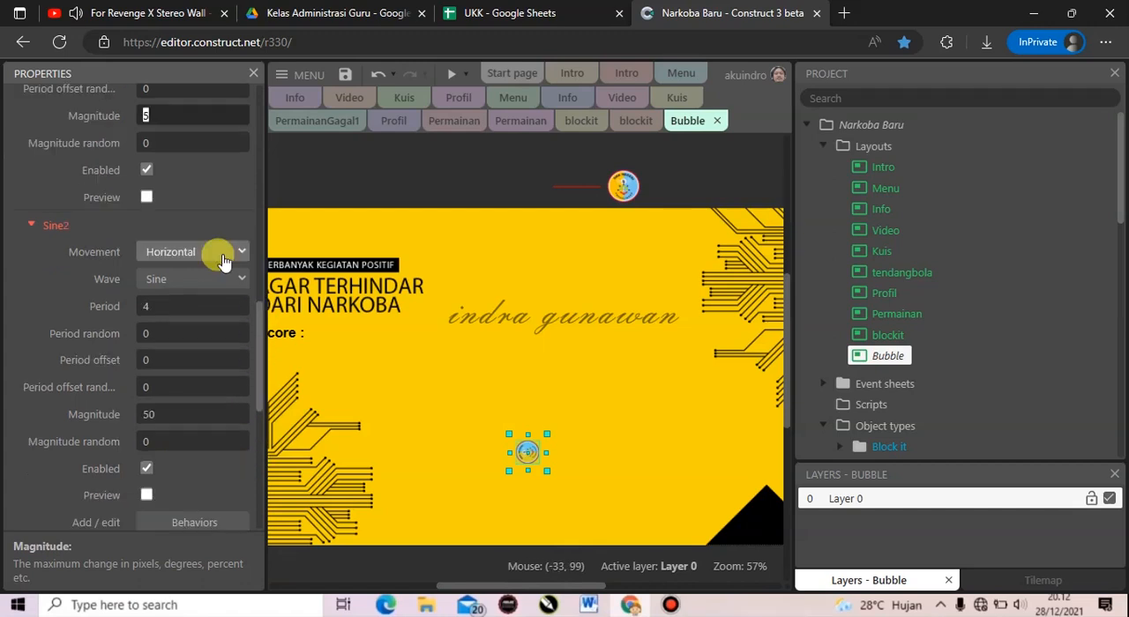
pyautogui.click(220, 256)
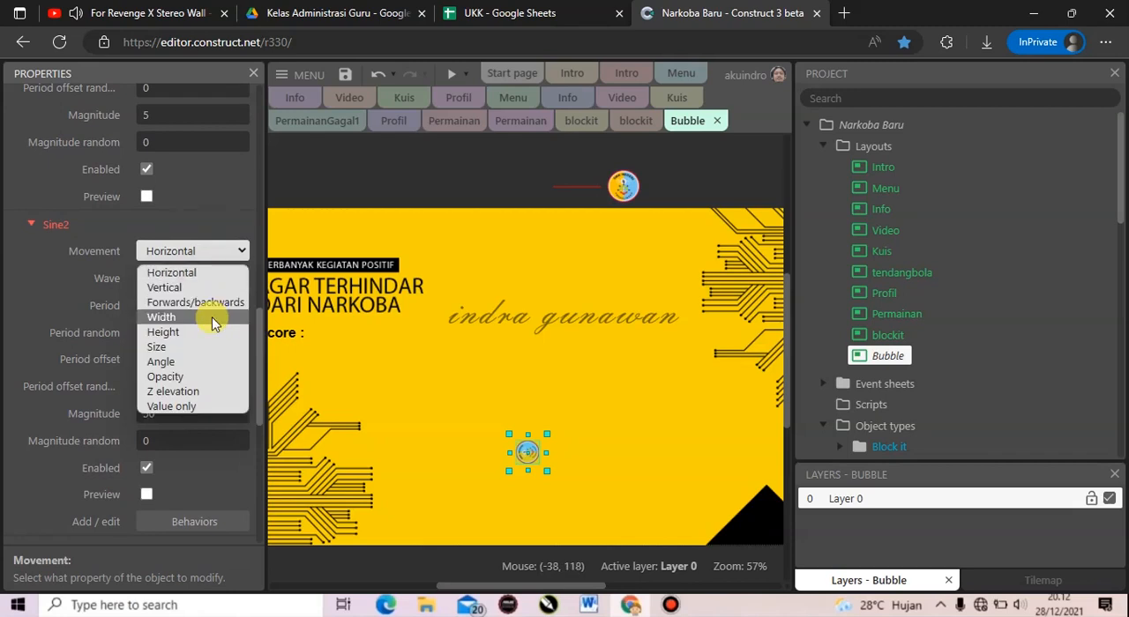
pyautogui.click(210, 335)
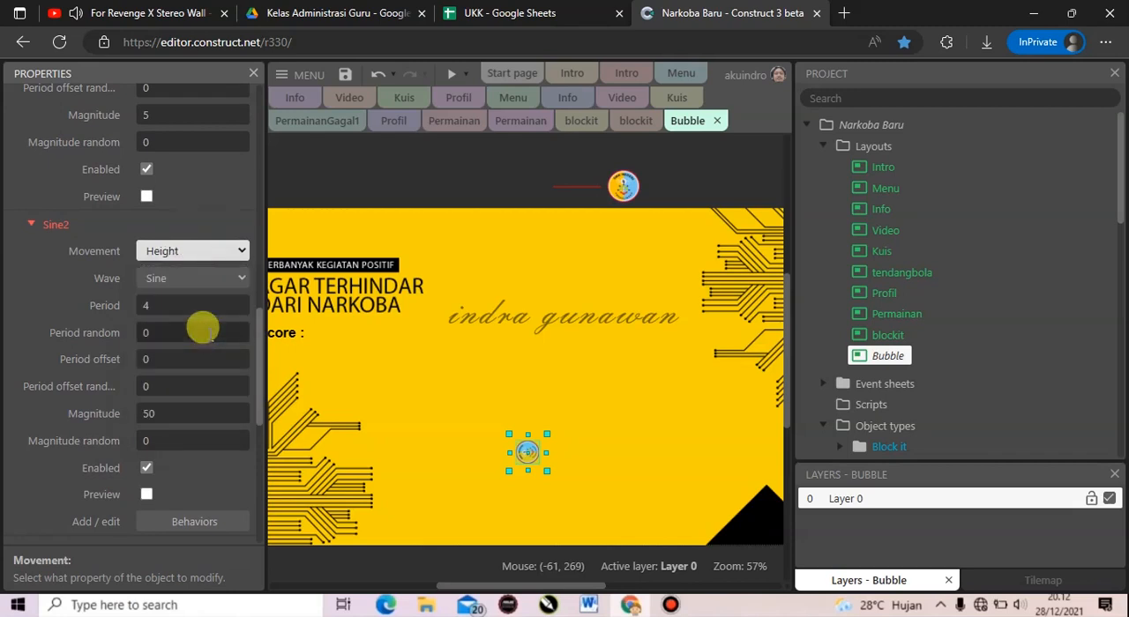
pyautogui.click(195, 300)
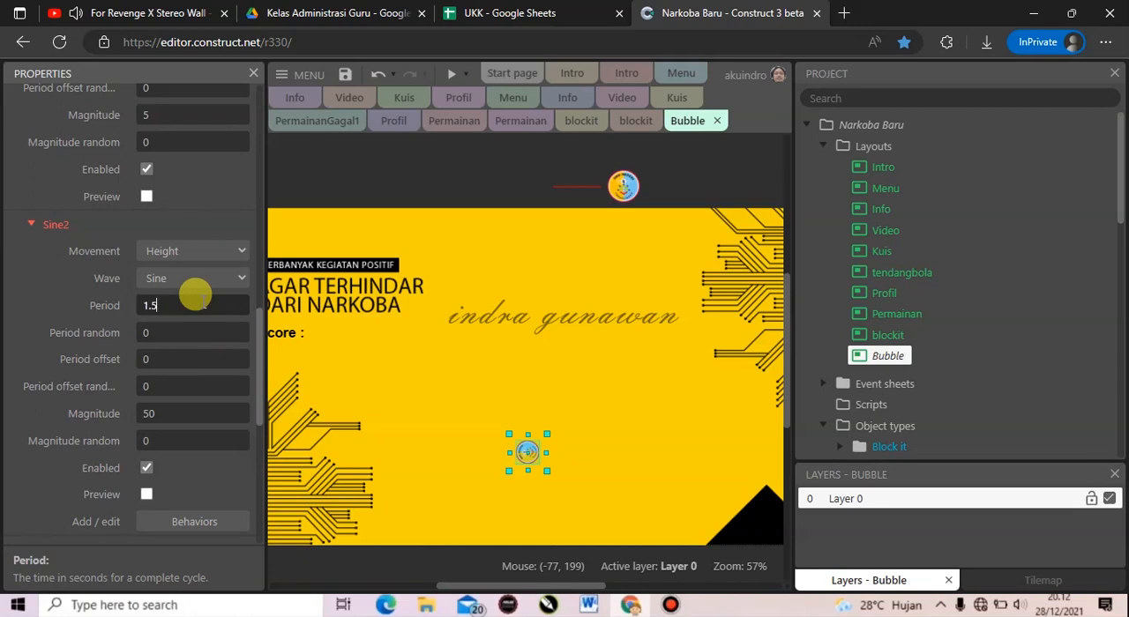
pyautogui.click(183, 414)
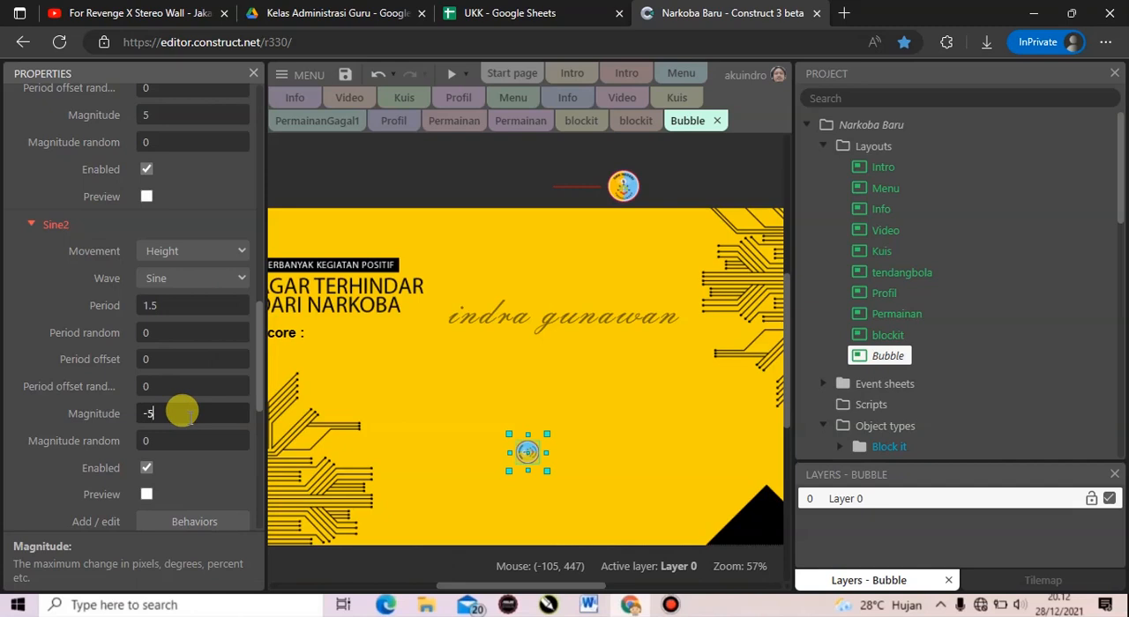
pyautogui.press('Tab')
# Open the Bubble layout's event sheet and add a global number variable named scorebubble with initial value 0.
pyautogui.rightClick(473, 190)
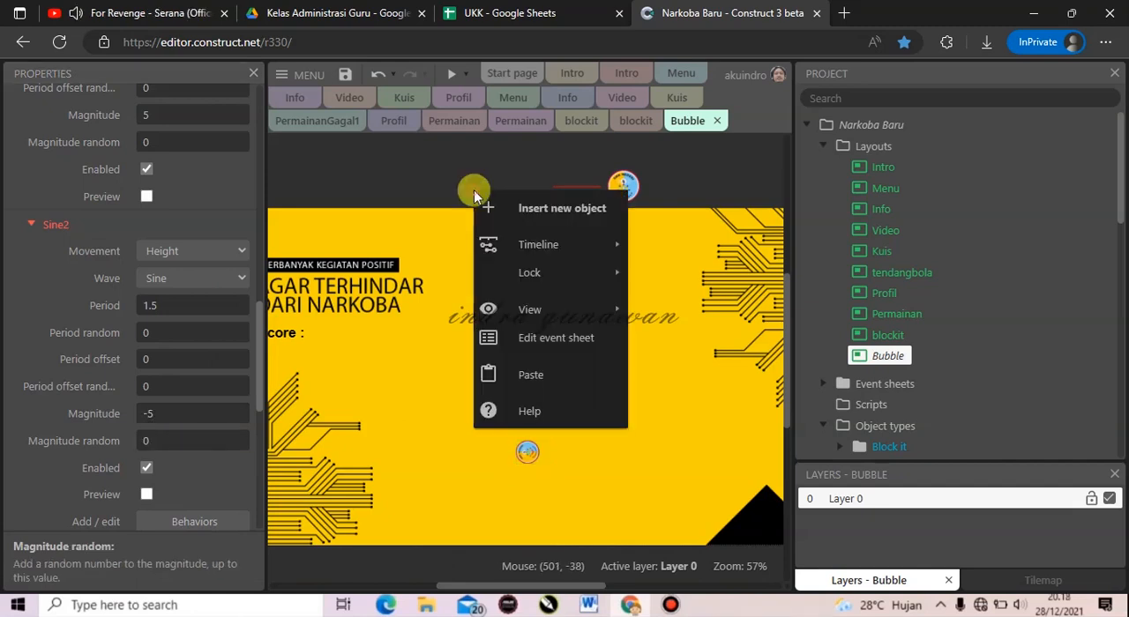
pyautogui.click(547, 336)
pyautogui.rightClick(369, 211)
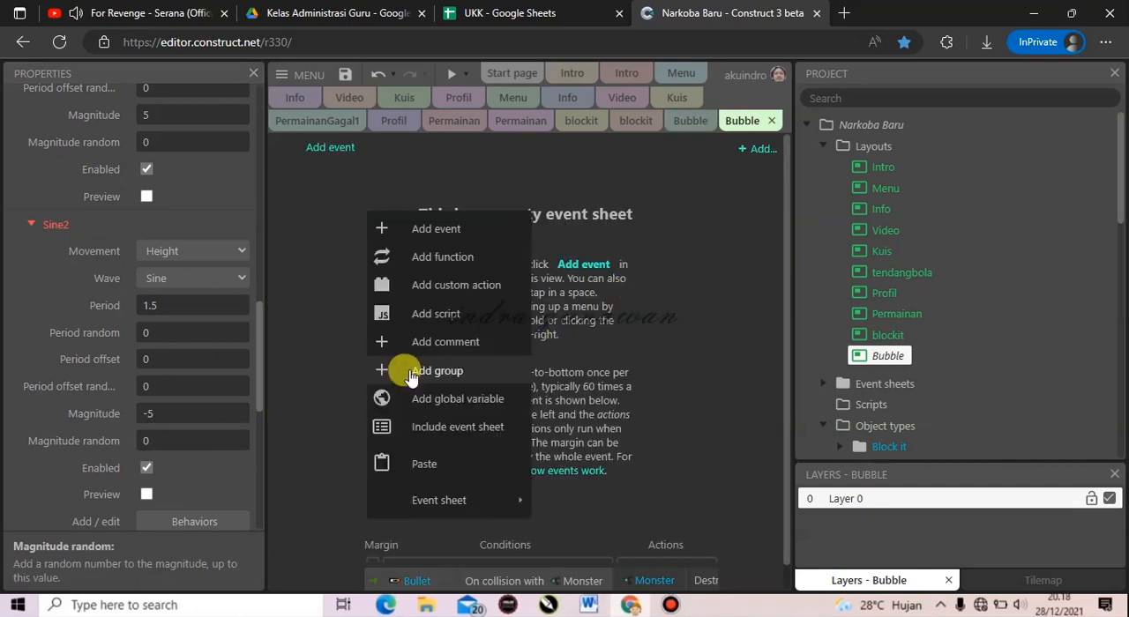
pyautogui.click(385, 399)
pyautogui.write('scorebubble')
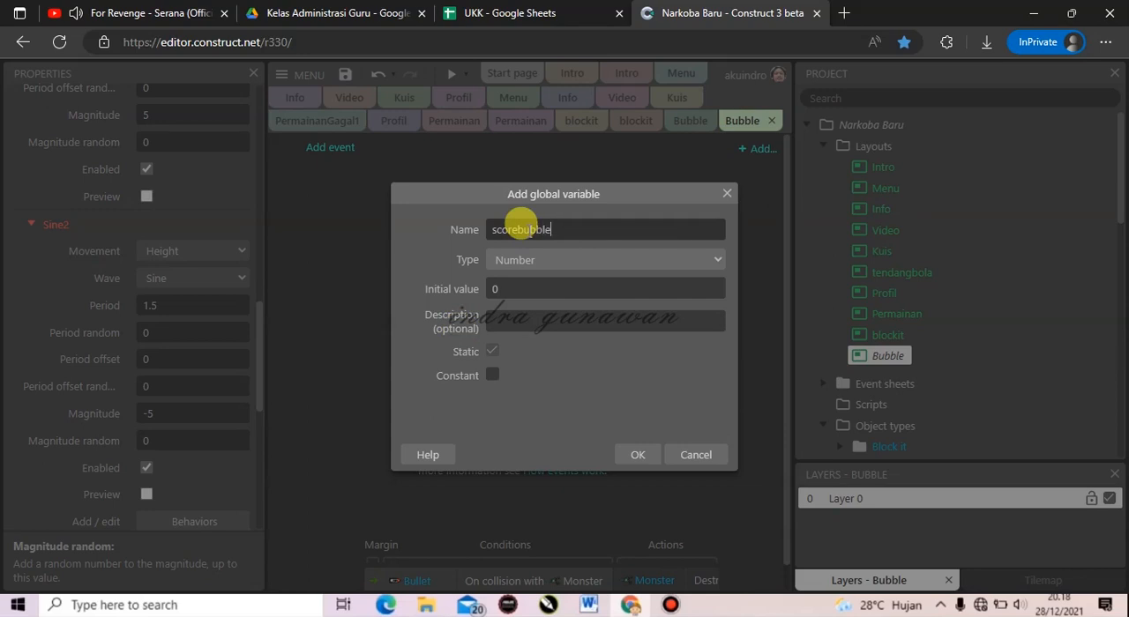
pyautogui.click(638, 455)
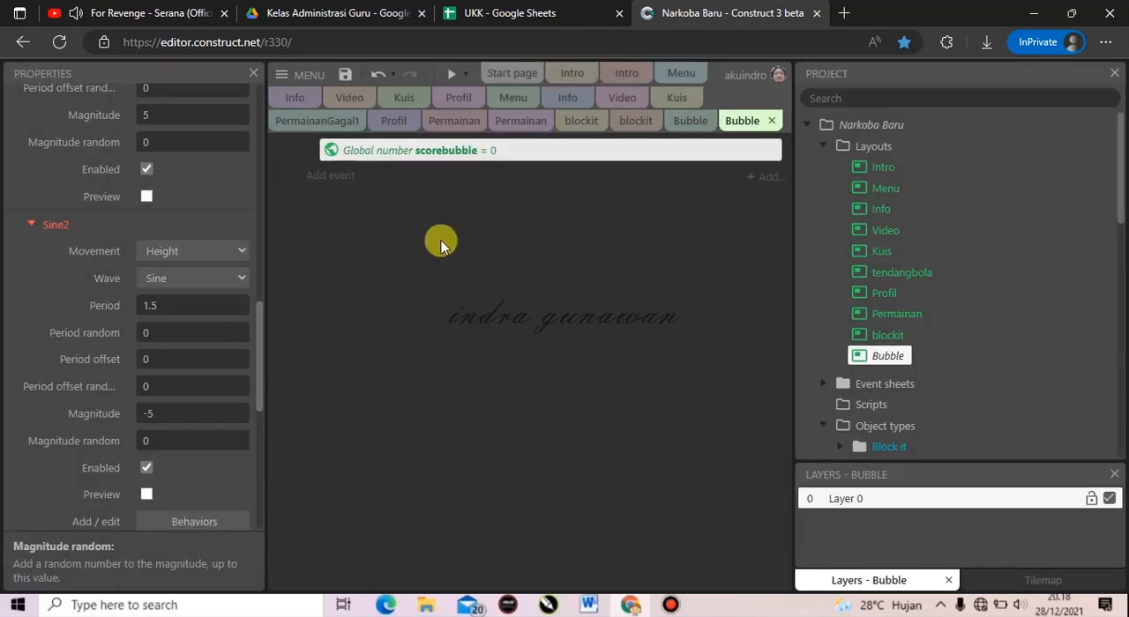
# Add an event group named BUBBLE below the scorebubble variable.
pyautogui.rightClick(411, 228)
pyautogui.click(485, 388)
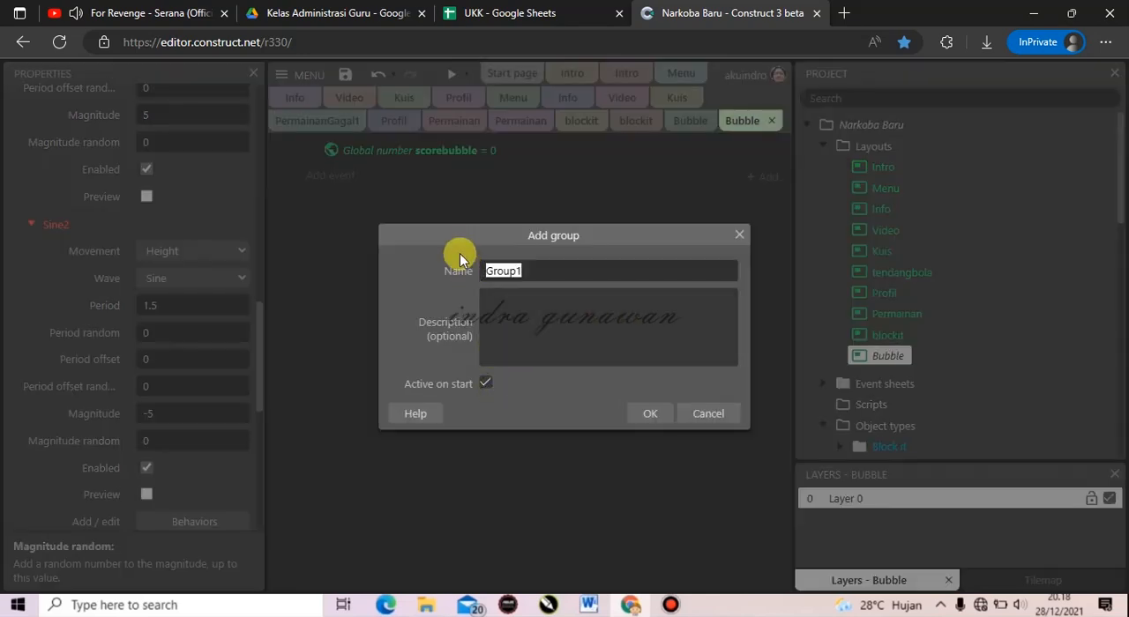
pyautogui.click(646, 413)
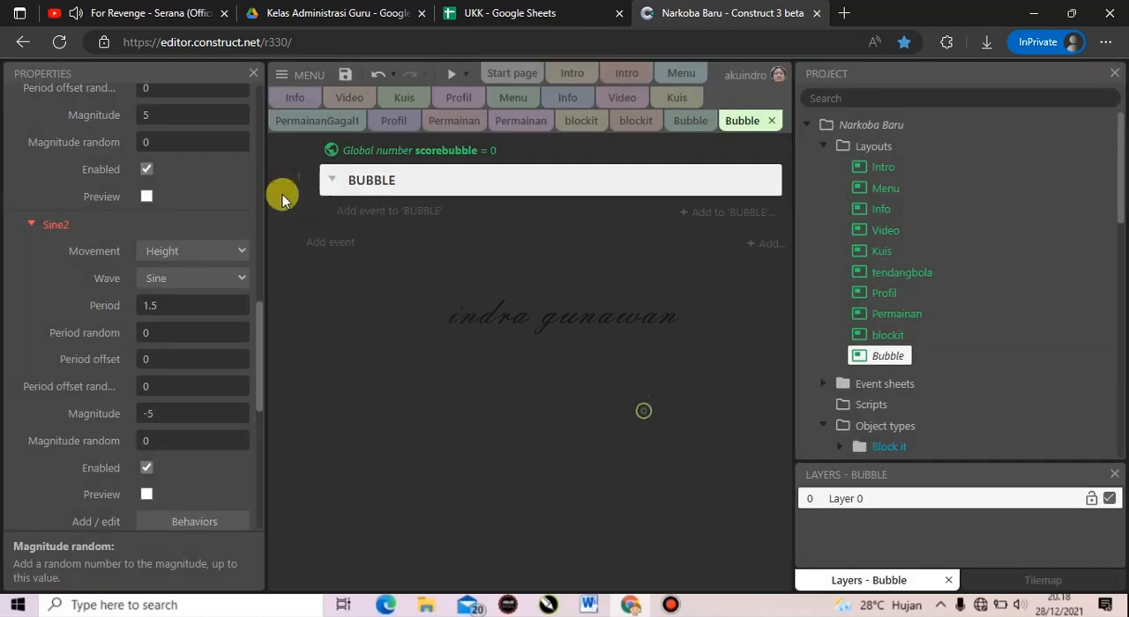
# Add a System event to the BUBBLE group that runs every 1.5 seconds.
pyautogui.click(406, 215)
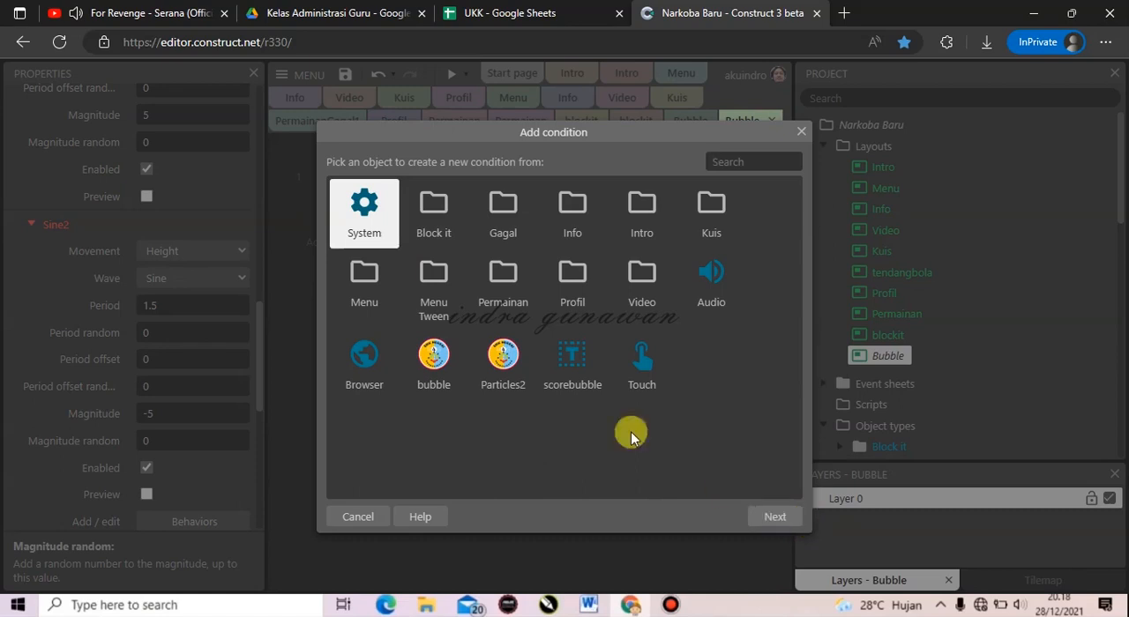
pyautogui.doubleClick(375, 215)
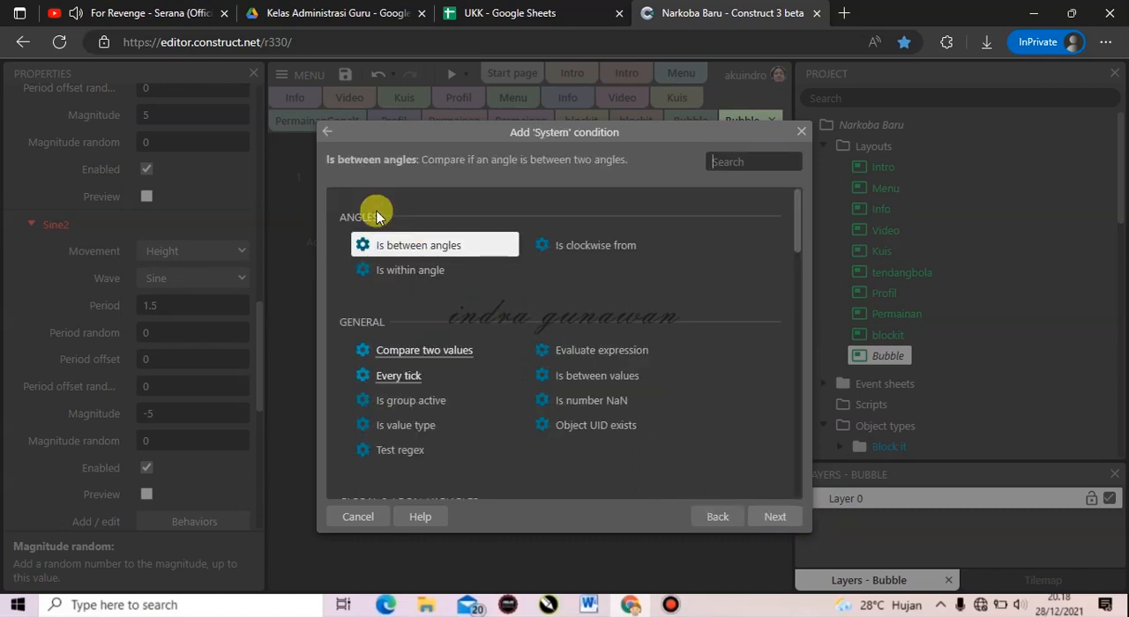
pyautogui.write('every')
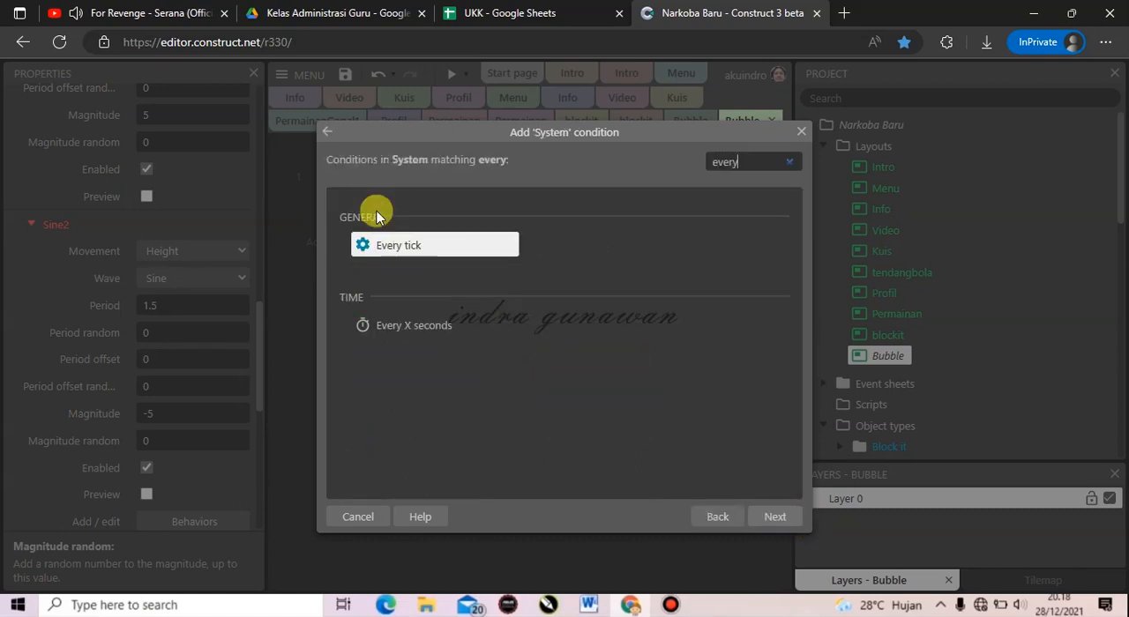
pyautogui.doubleClick(373, 324)
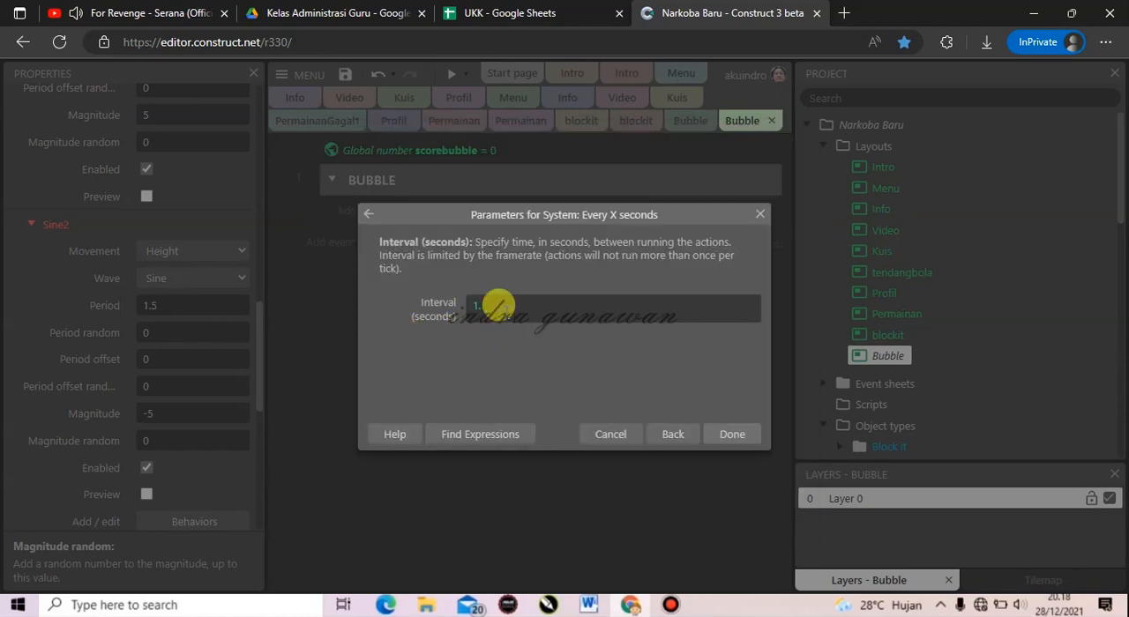
pyautogui.write('1.5')
pyautogui.click(731, 434)
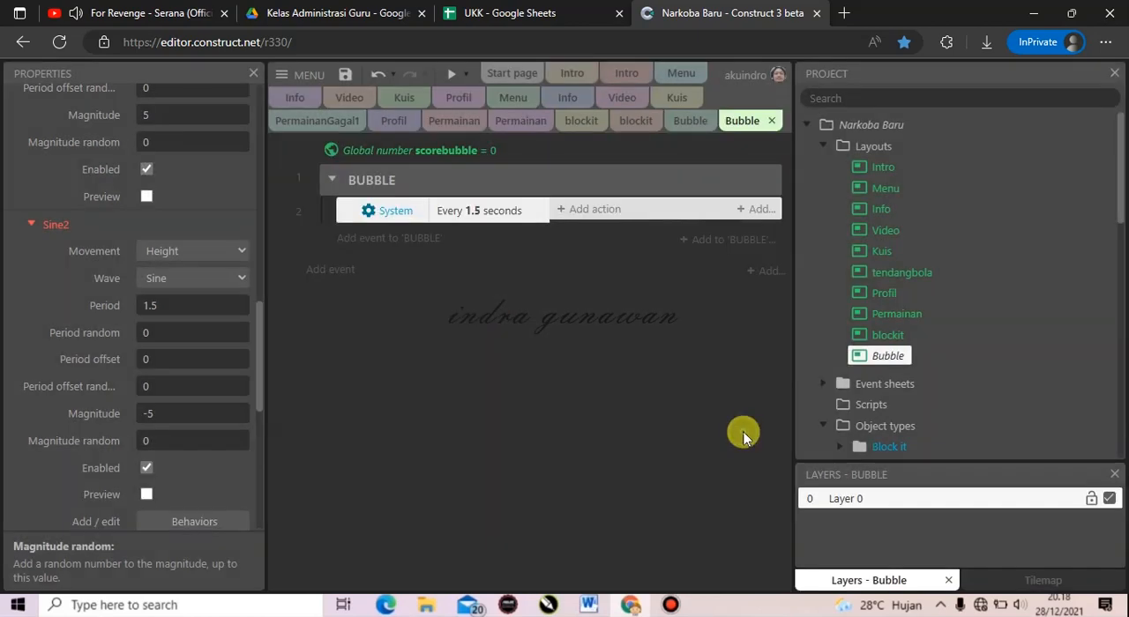
# Add a Create object action to the 1.5-second event that creates bubble on layer 0 at X random(0,1280) and Y random(0,720).
pyautogui.click(593, 212)
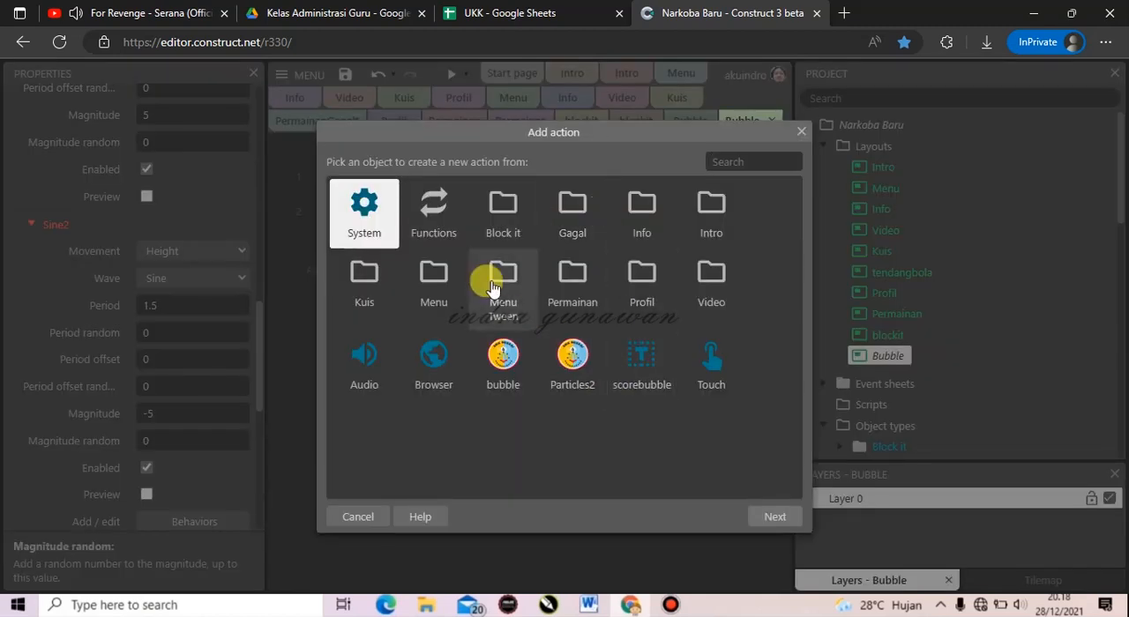
pyautogui.doubleClick(374, 221)
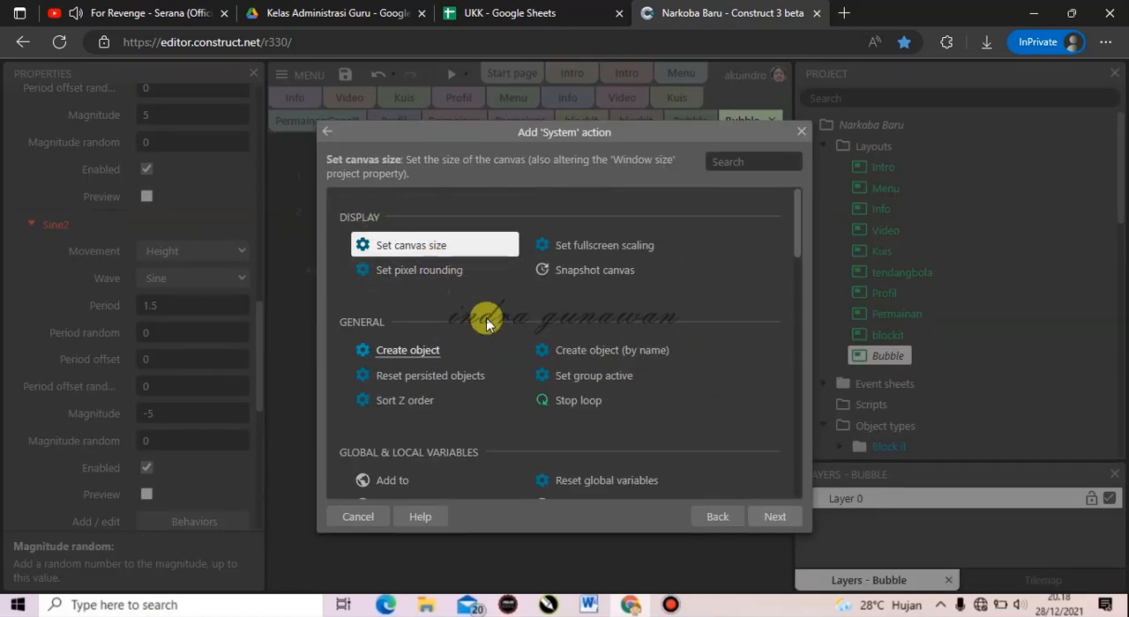
pyautogui.write('creat')
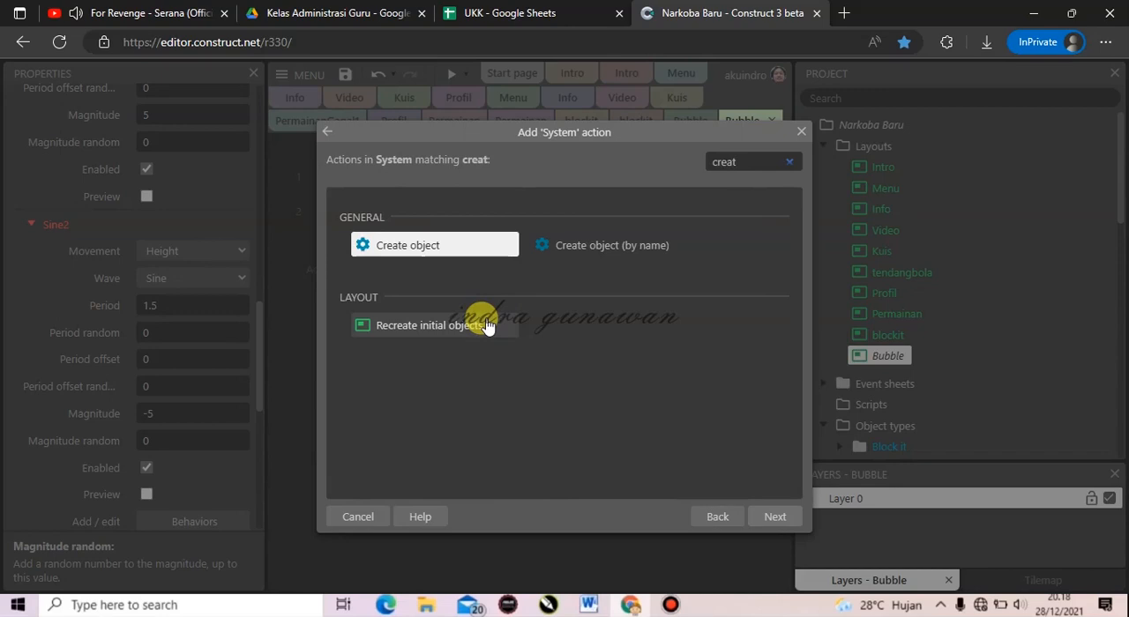
pyautogui.doubleClick(405, 255)
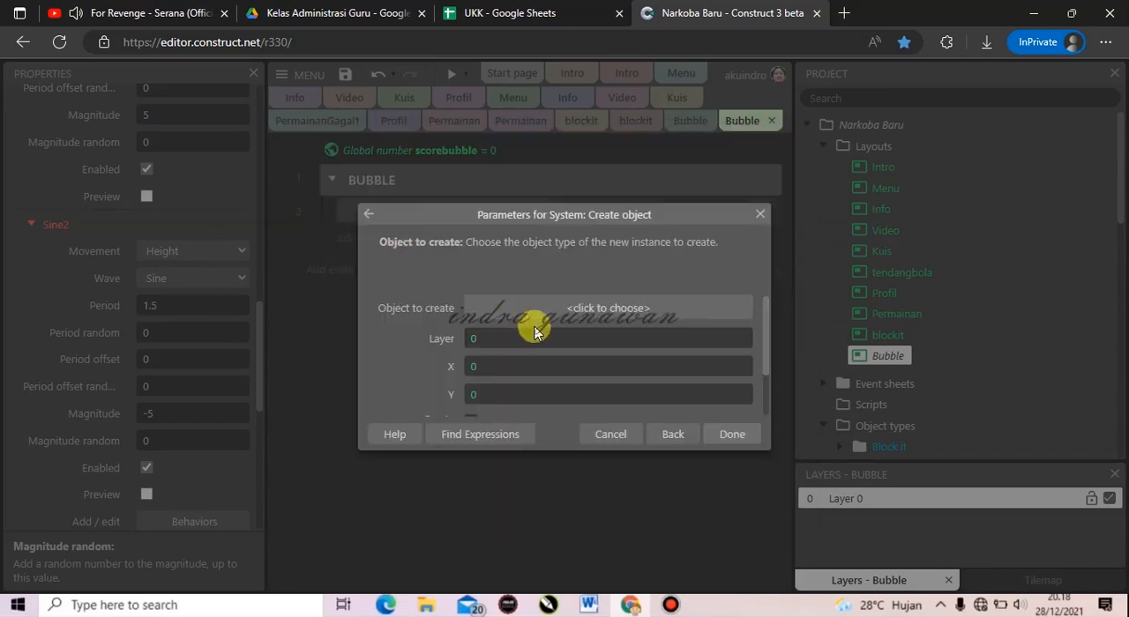
pyautogui.click(564, 311)
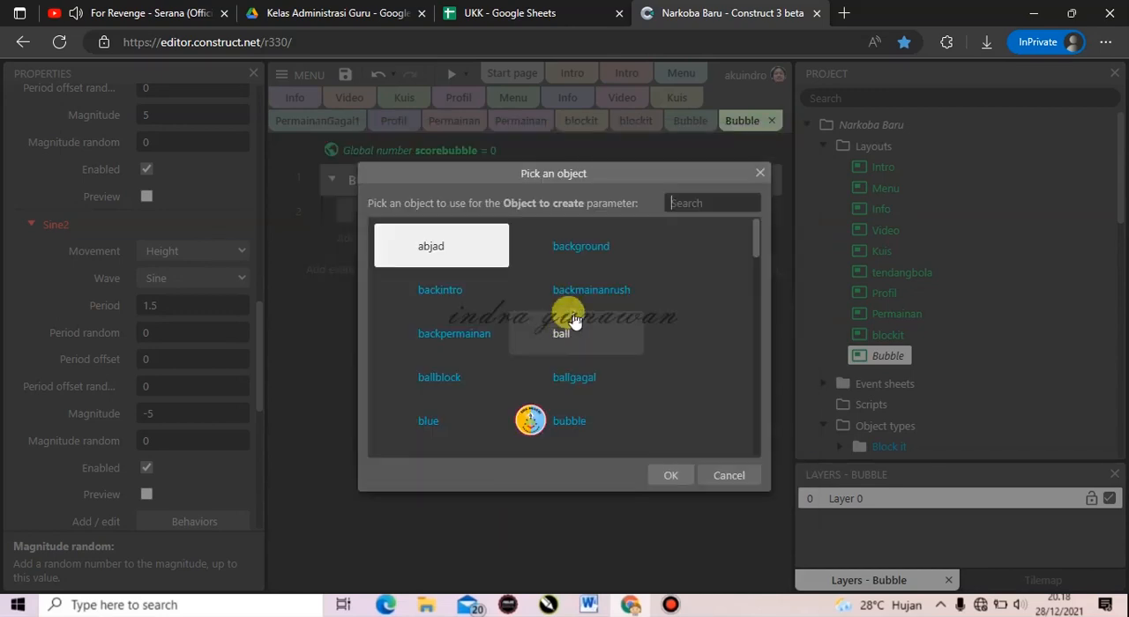
pyautogui.click(550, 420)
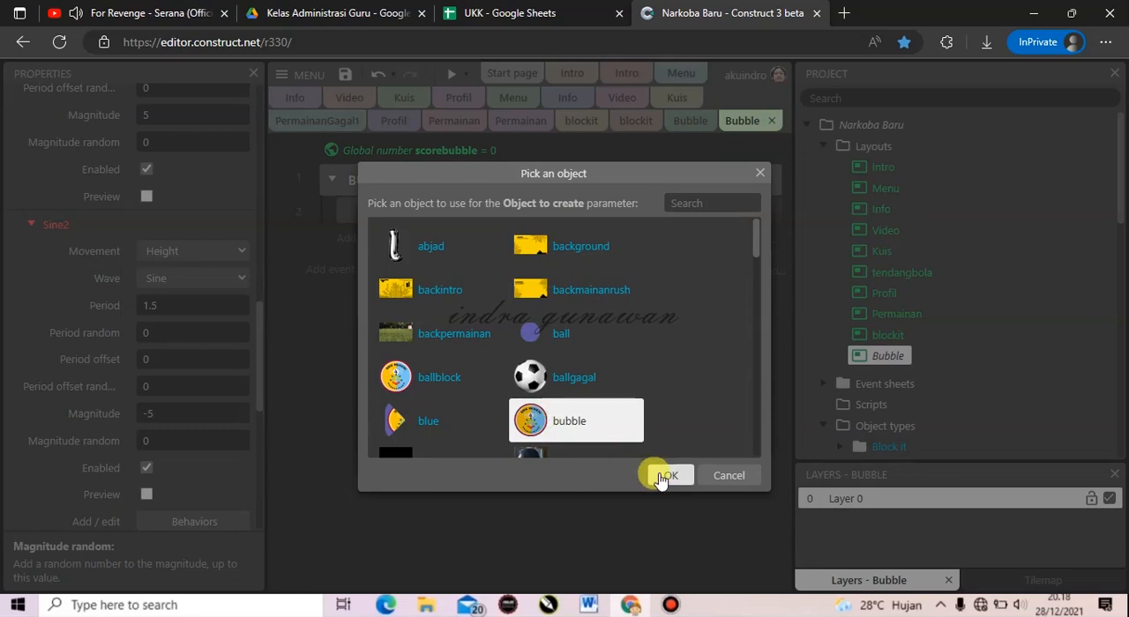
pyautogui.click(662, 479)
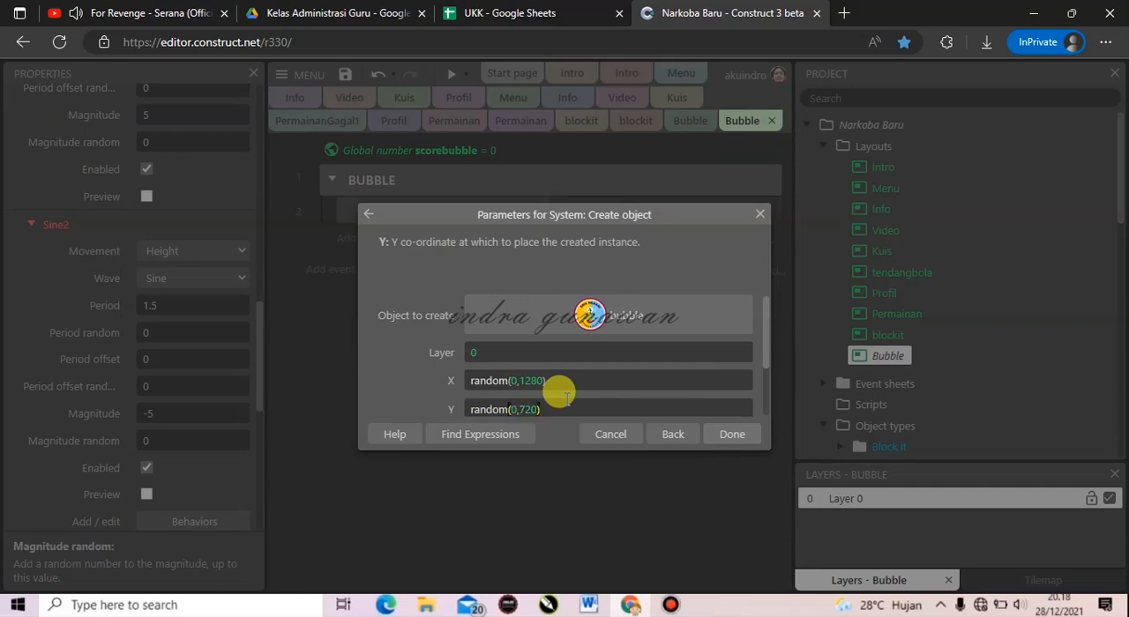
pyautogui.scroll(-1, 686, 388)
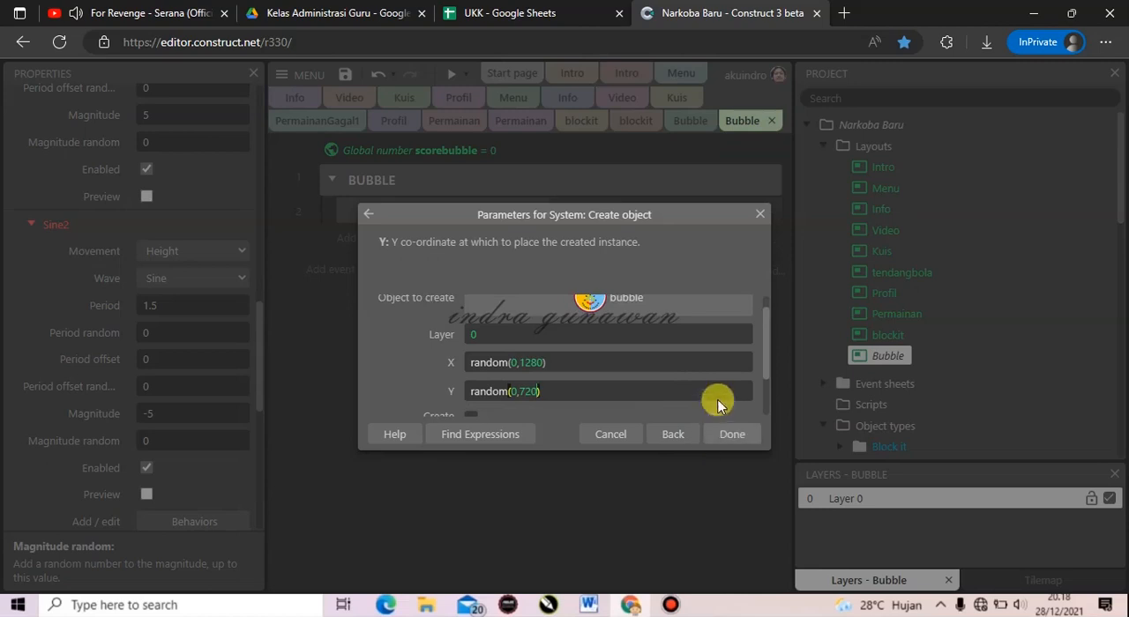
pyautogui.scroll(-1, 717, 404)
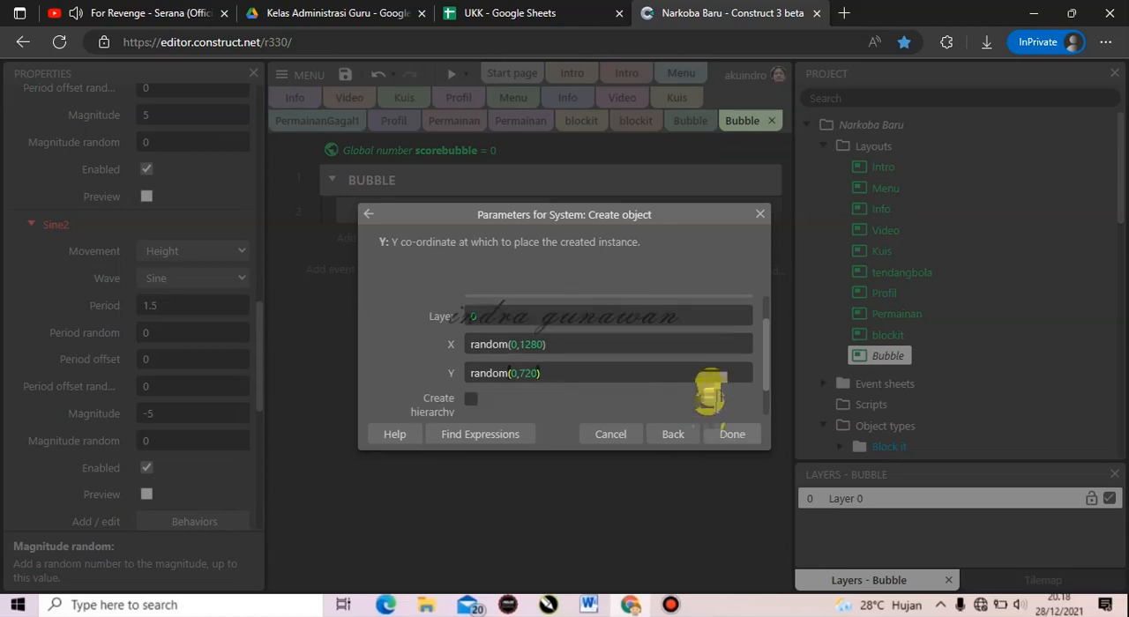
pyautogui.click(731, 434)
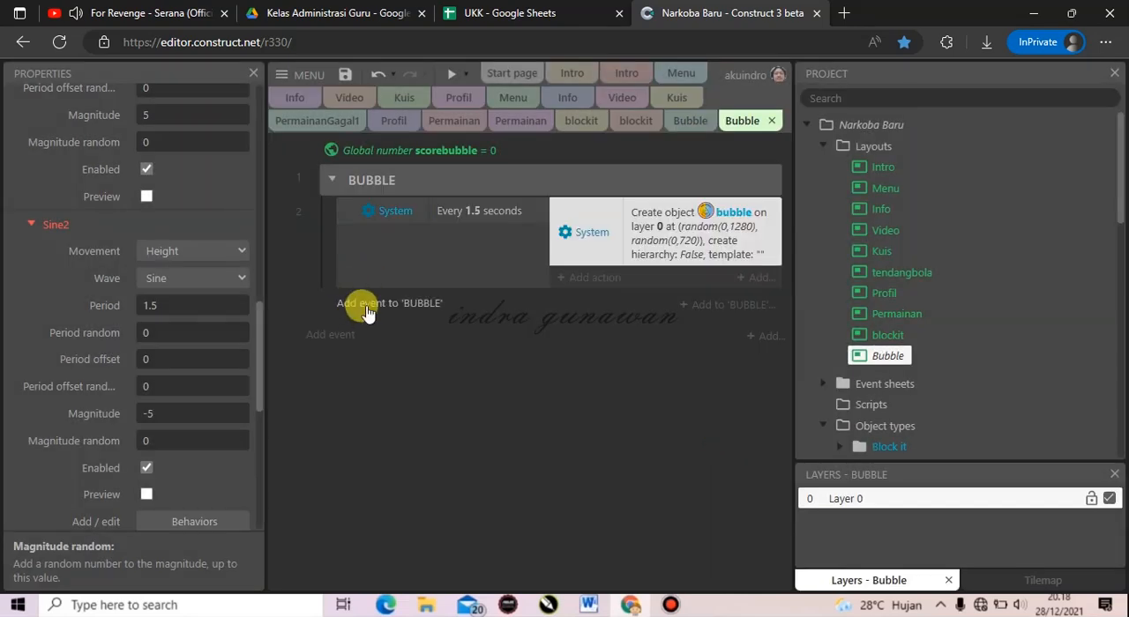
# Add a Touch event to the BUBBLE group that triggers on touched object bubble.
pyautogui.click(366, 309)
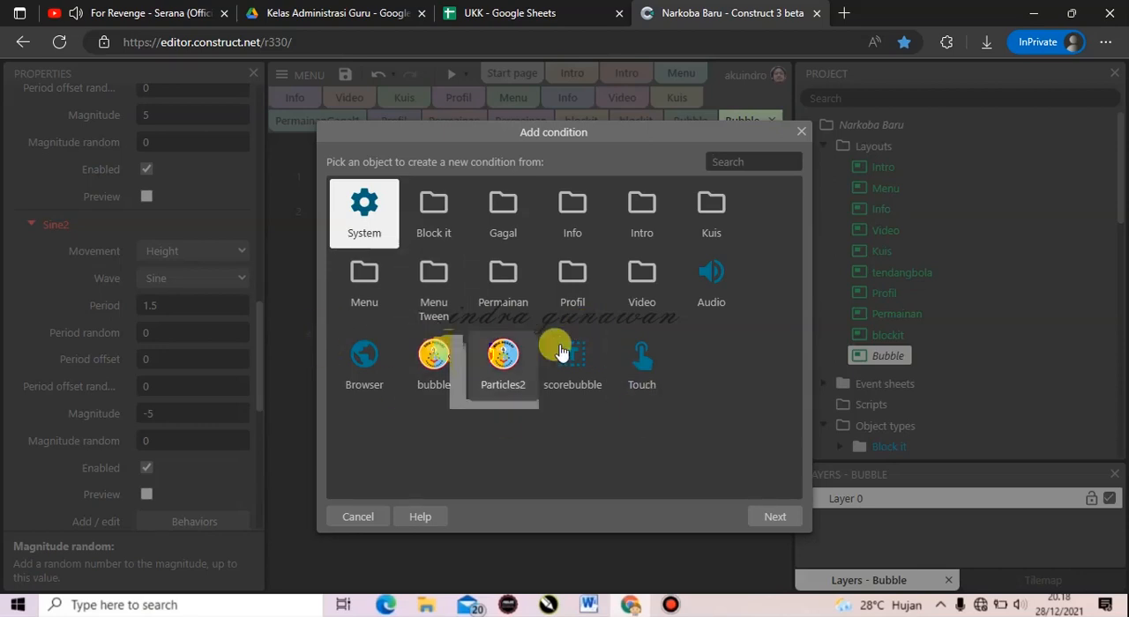
pyautogui.doubleClick(636, 358)
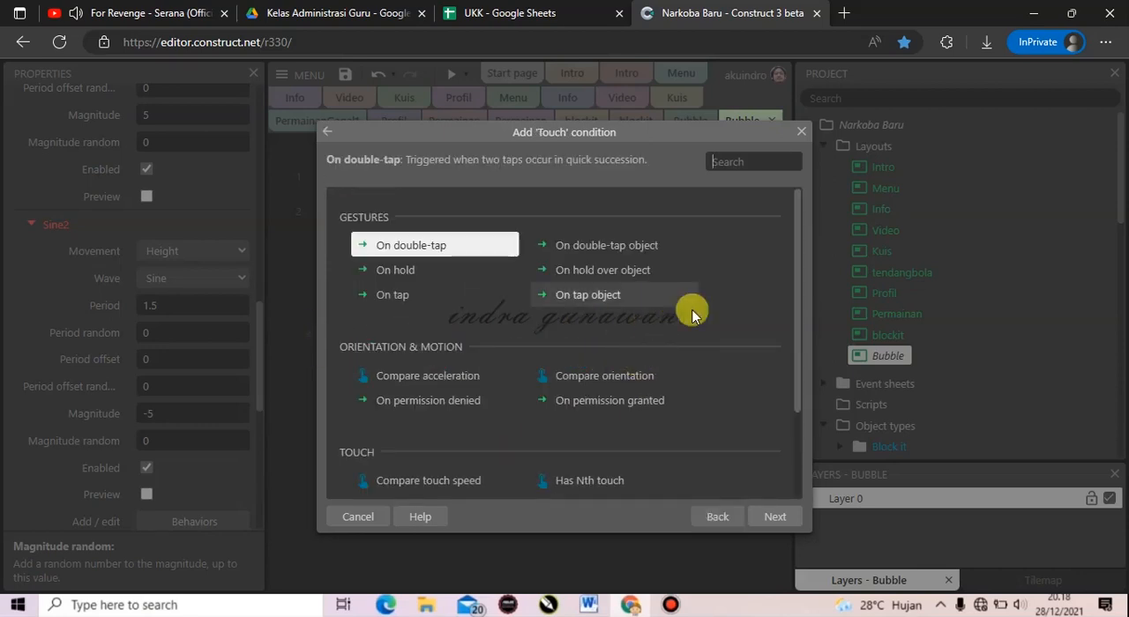
pyautogui.write('y')
pyautogui.press('BackSpace')
pyautogui.write('touc')
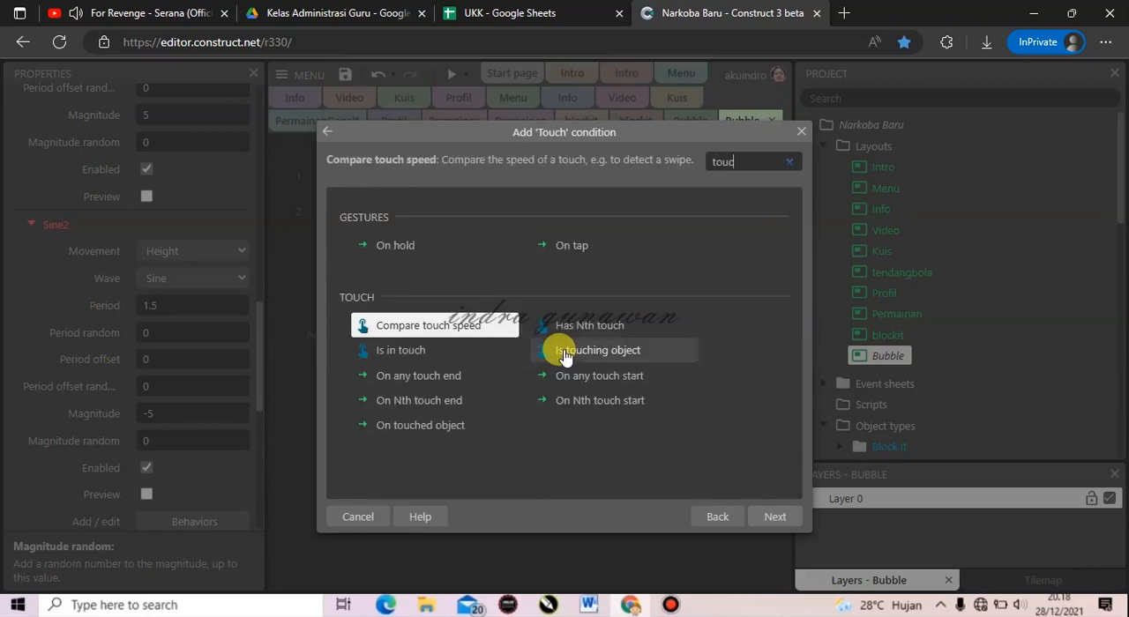
pyautogui.doubleClick(467, 425)
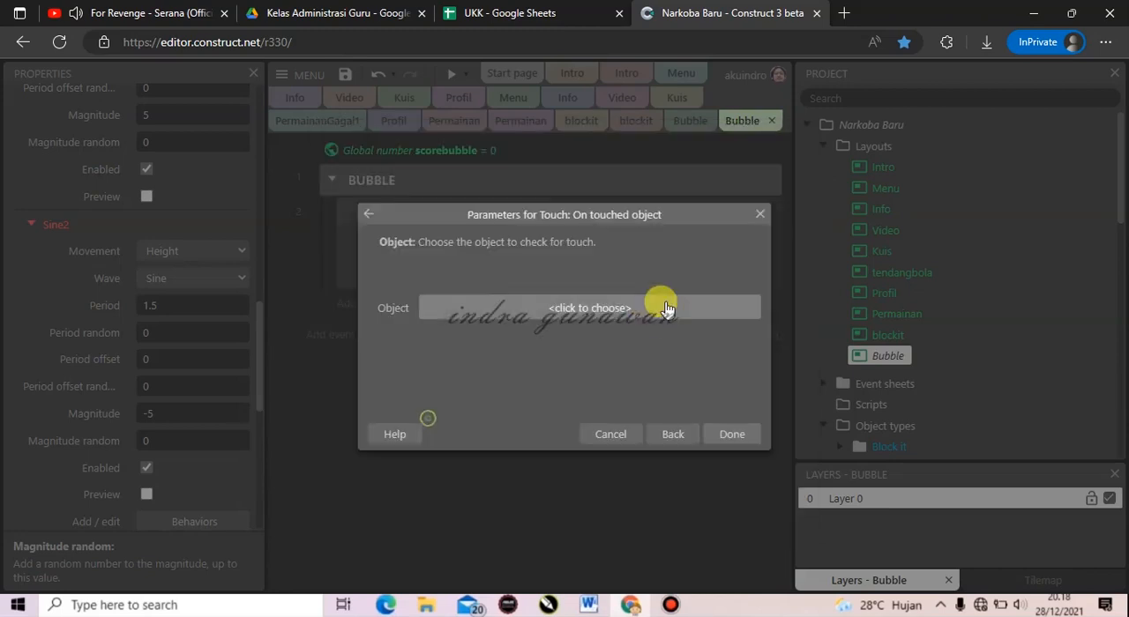
pyautogui.click(657, 315)
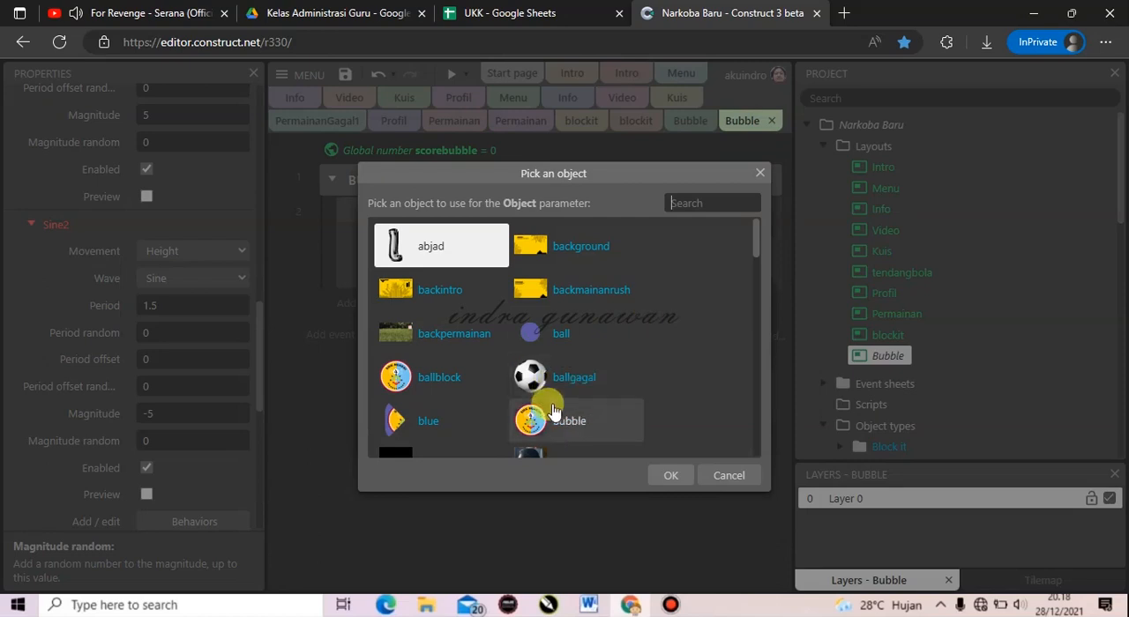
pyautogui.doubleClick(550, 419)
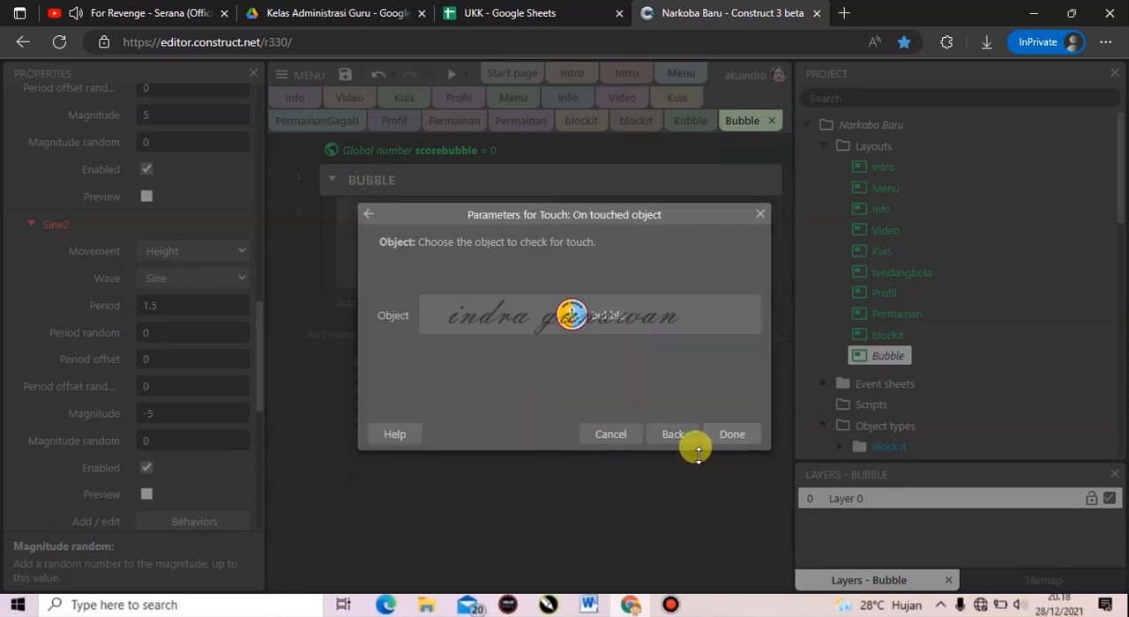
pyautogui.click(718, 435)
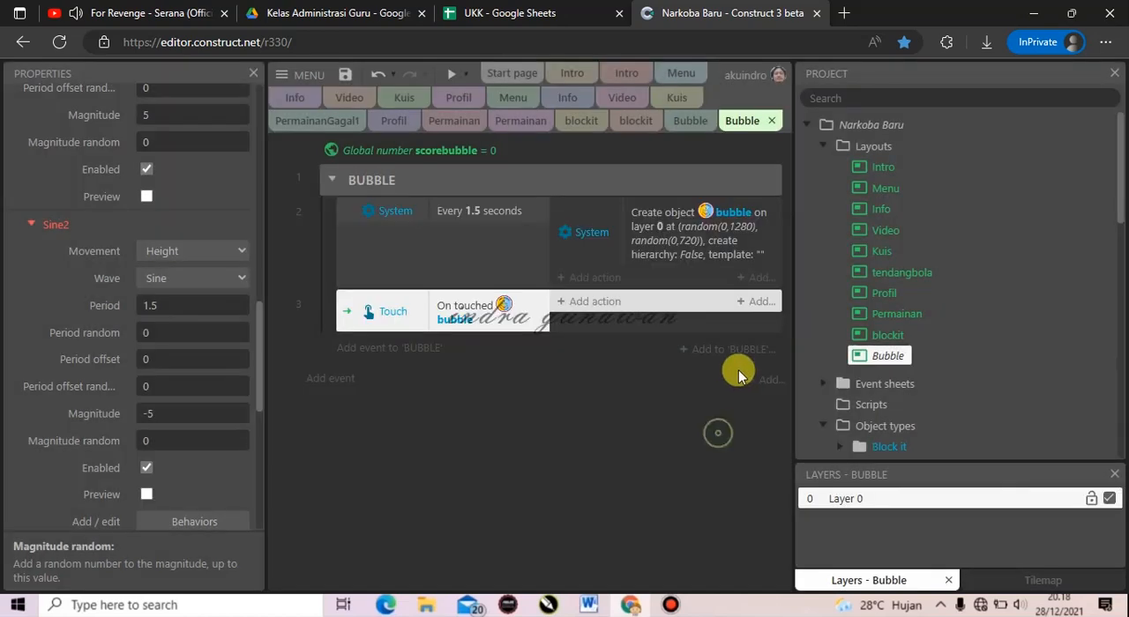
# Add an action to the touched-bubble event that makes bubble spawn Particles2 on layer 0 at image point 0.
pyautogui.click(608, 310)
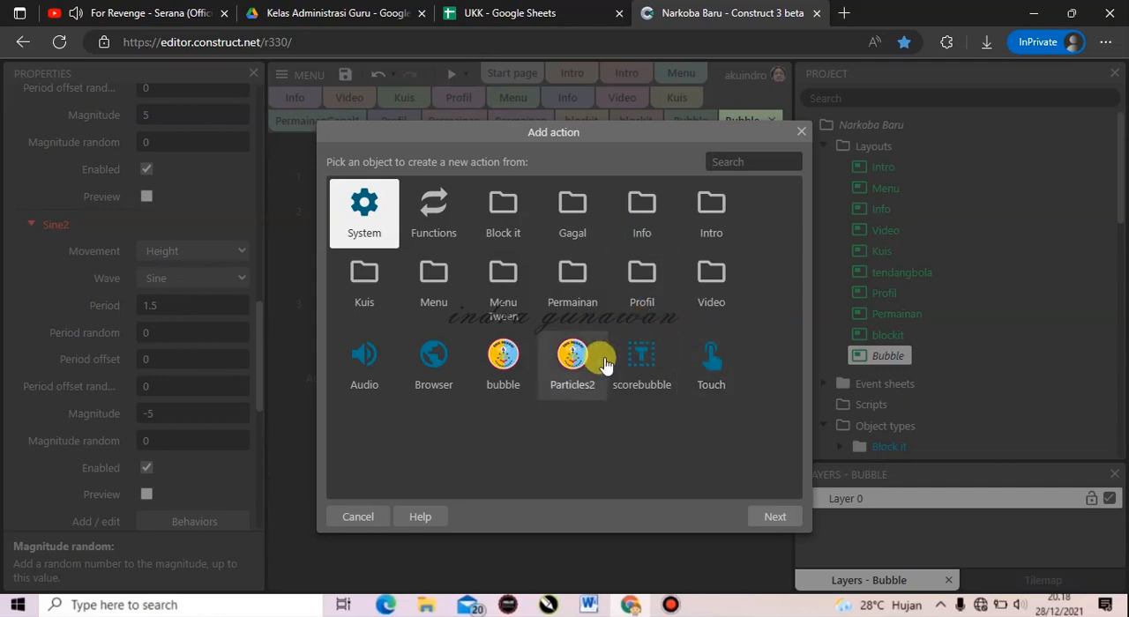
pyautogui.doubleClick(512, 366)
pyautogui.write('sp')
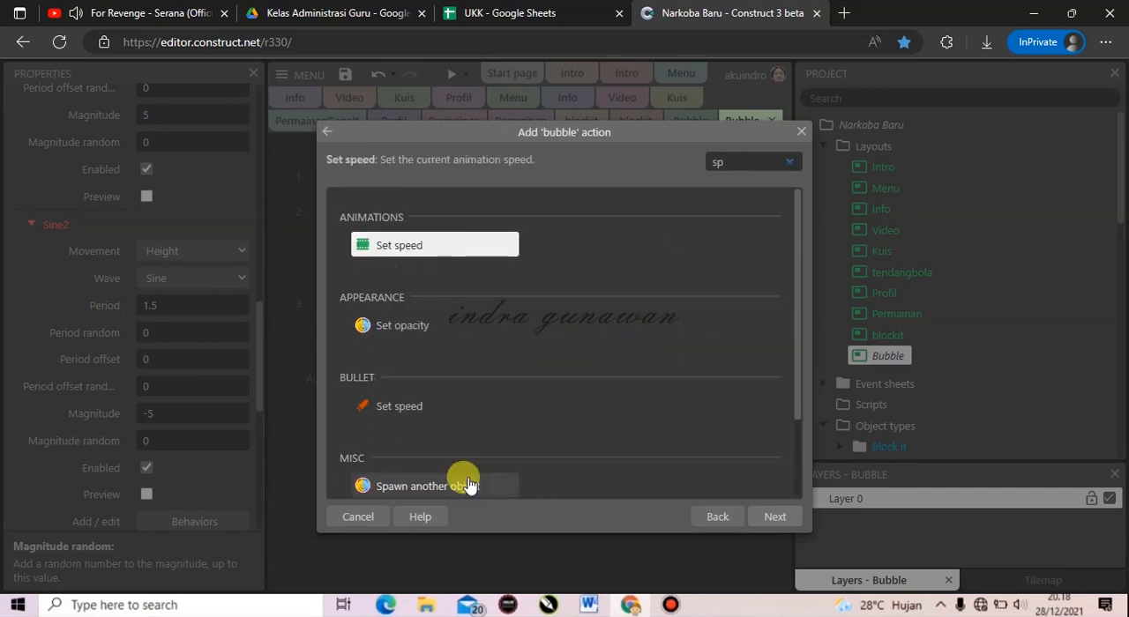
pyautogui.doubleClick(470, 484)
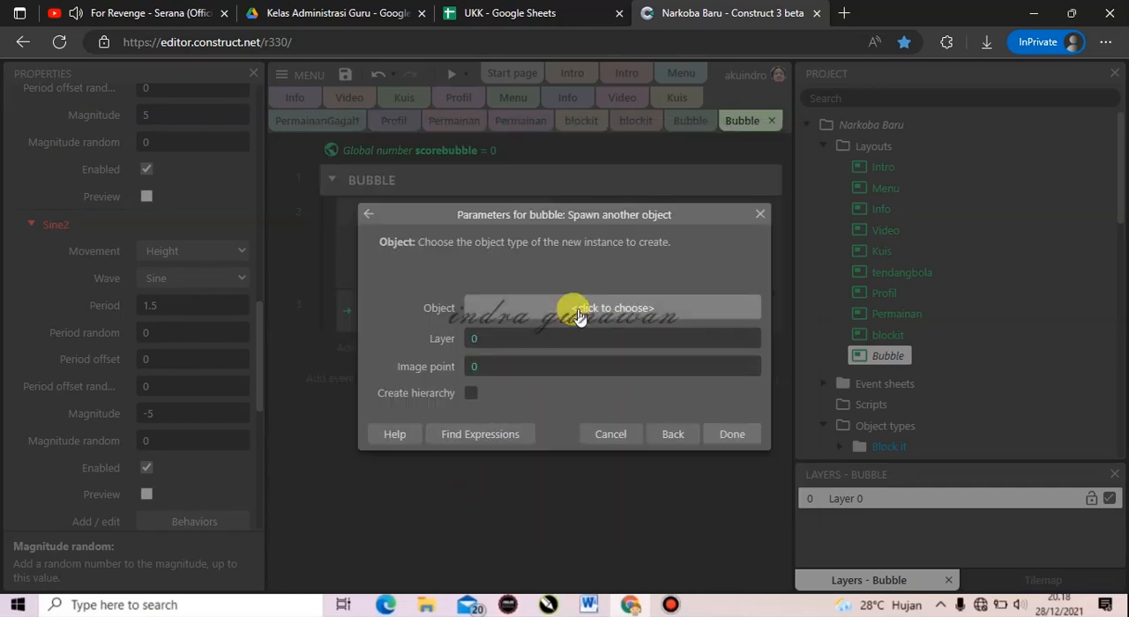
pyautogui.click(577, 310)
pyautogui.write('par')
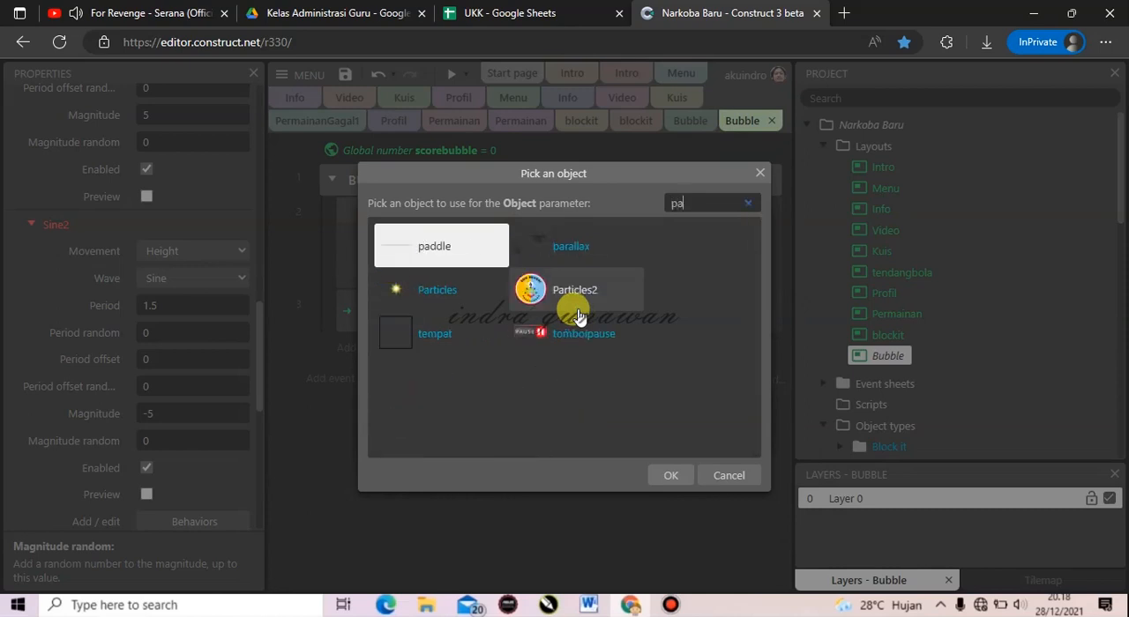
pyautogui.doubleClick(574, 315)
pyautogui.click(731, 431)
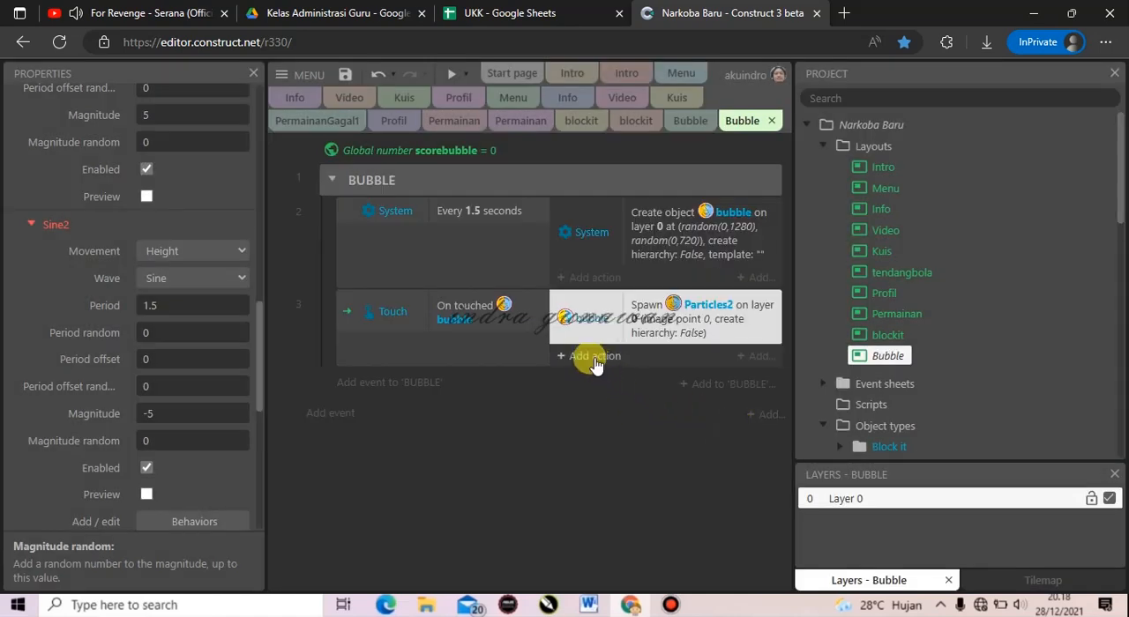
# Add a Destroy action for bubble to the touched-bubble event.
pyautogui.click(589, 357)
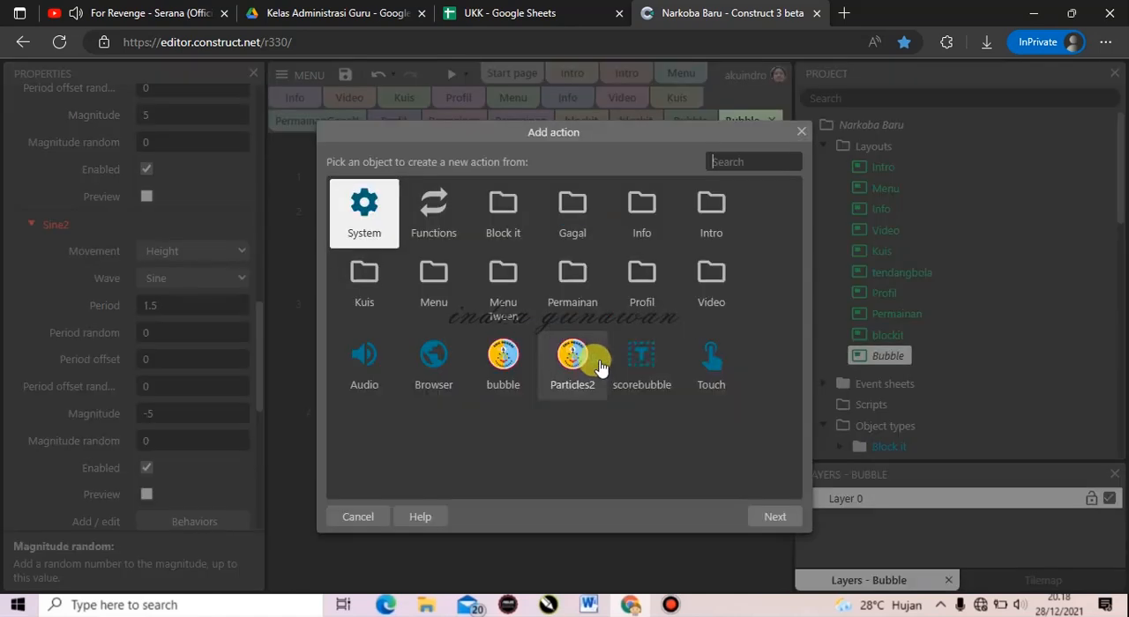
pyautogui.doubleClick(516, 360)
pyautogui.write('des')
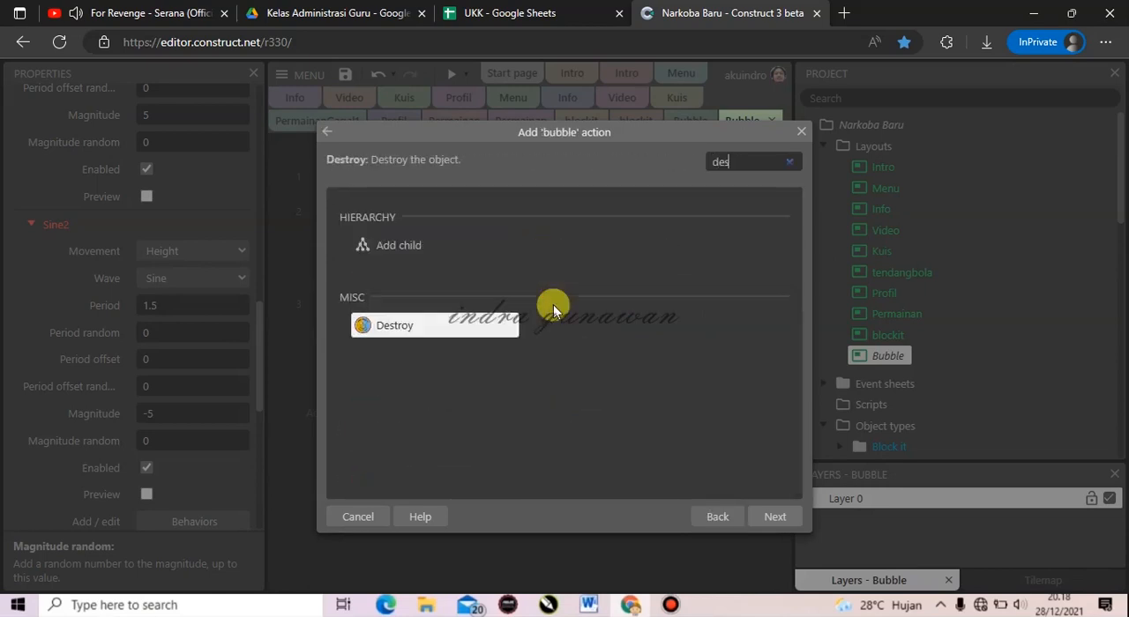
pyautogui.doubleClick(396, 333)
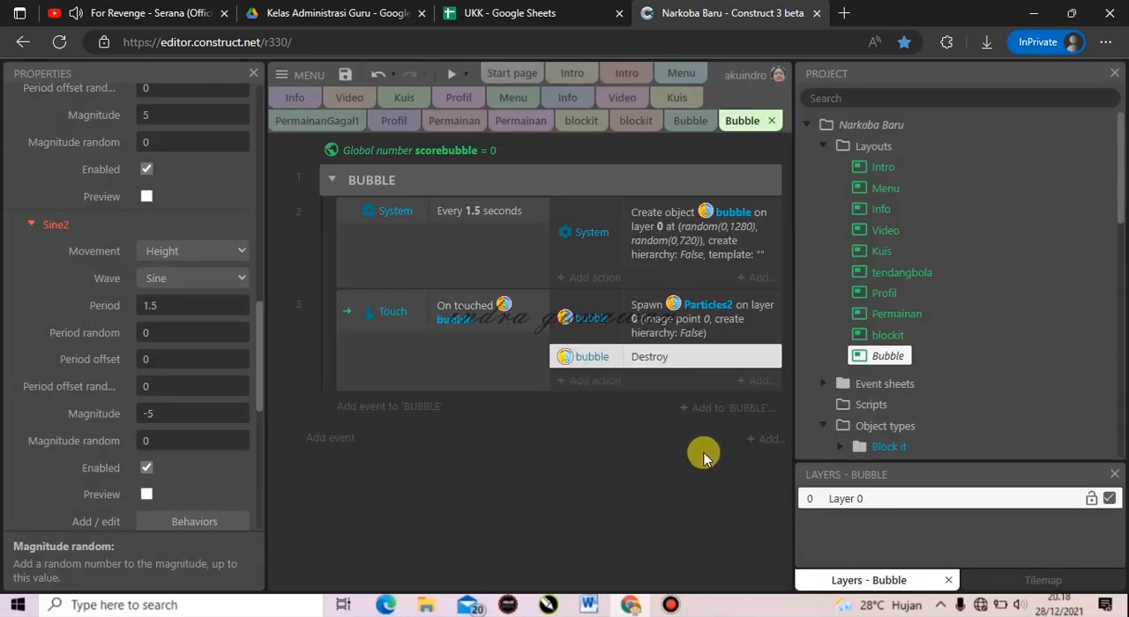
# Add a System action to the touched-bubble event that adds 1 to the scorebubble variable.
pyautogui.click(597, 382)
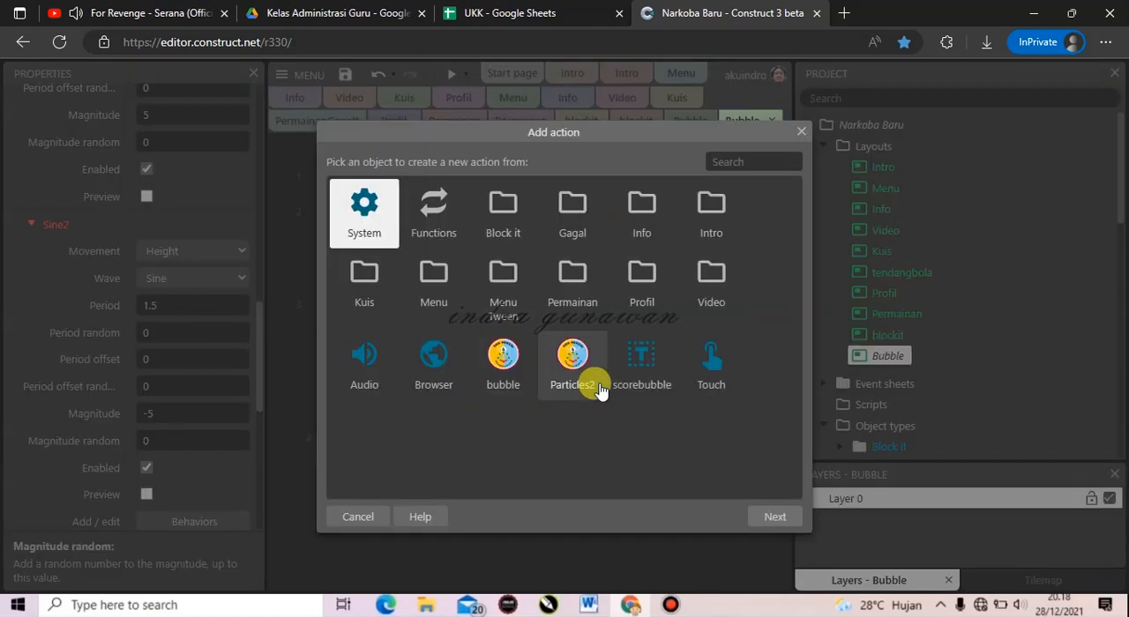
pyautogui.doubleClick(363, 210)
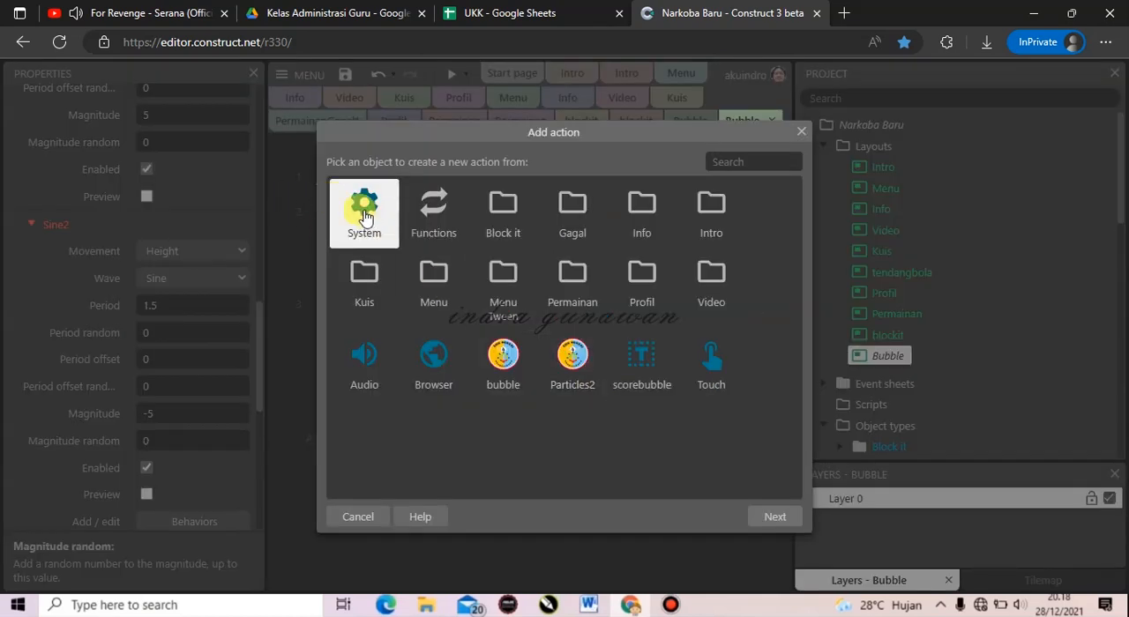
pyautogui.write('add')
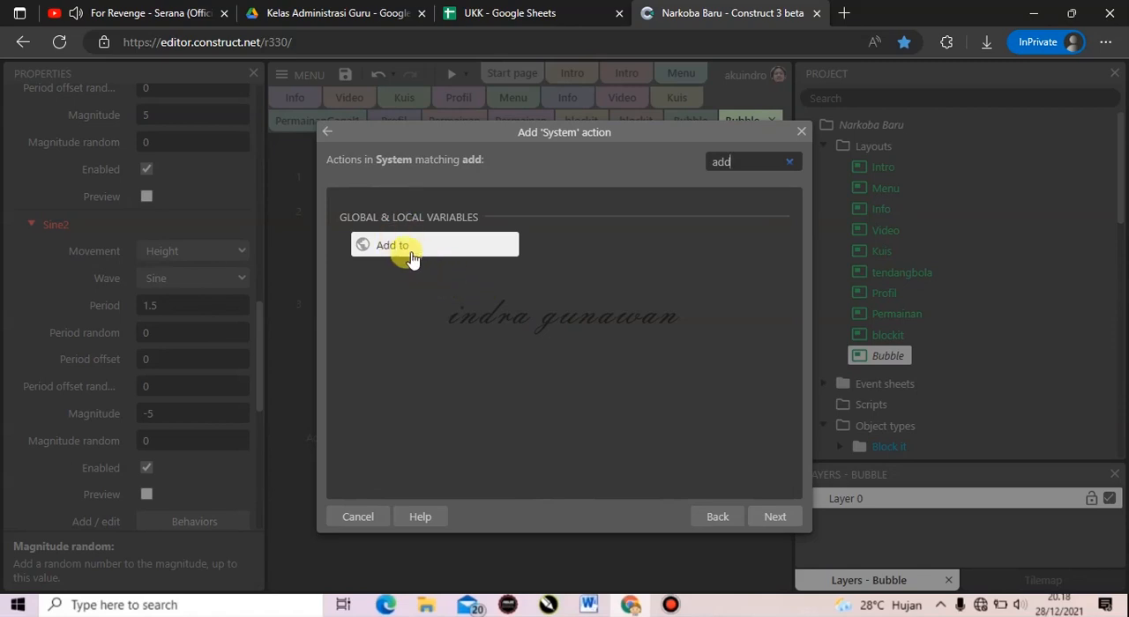
pyautogui.doubleClick(397, 246)
pyautogui.click(538, 306)
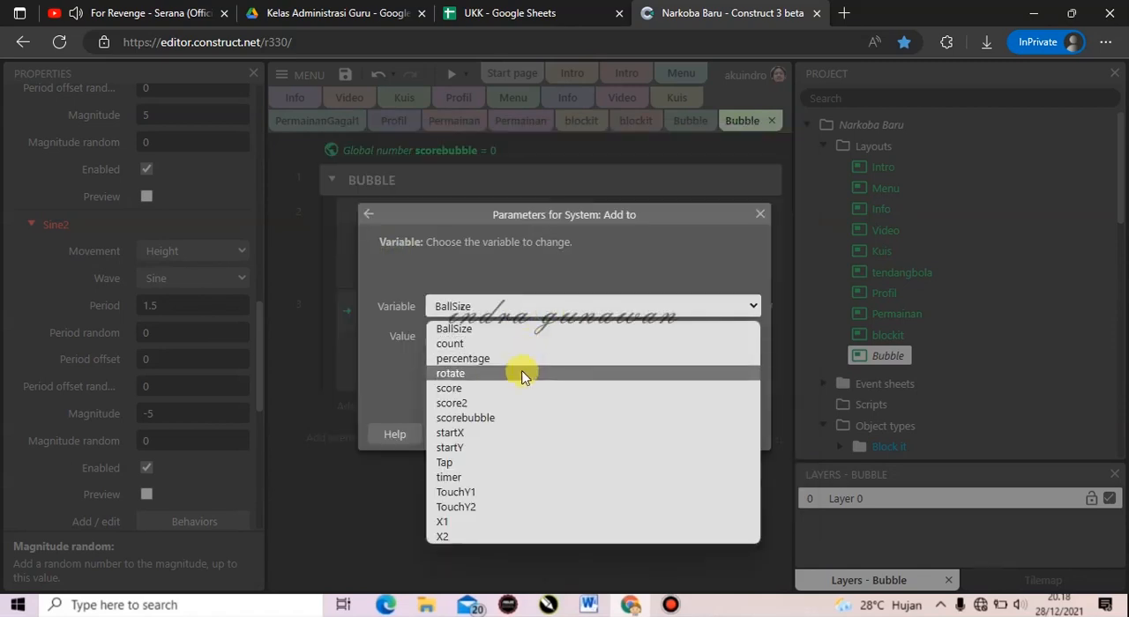
pyautogui.click(514, 418)
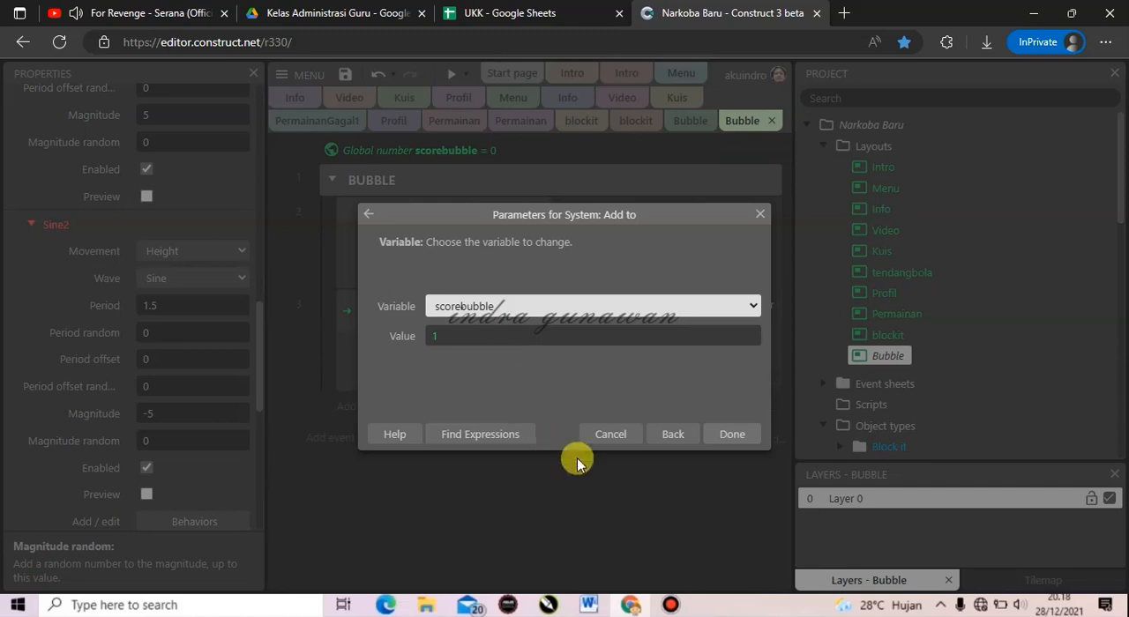
pyautogui.click(734, 435)
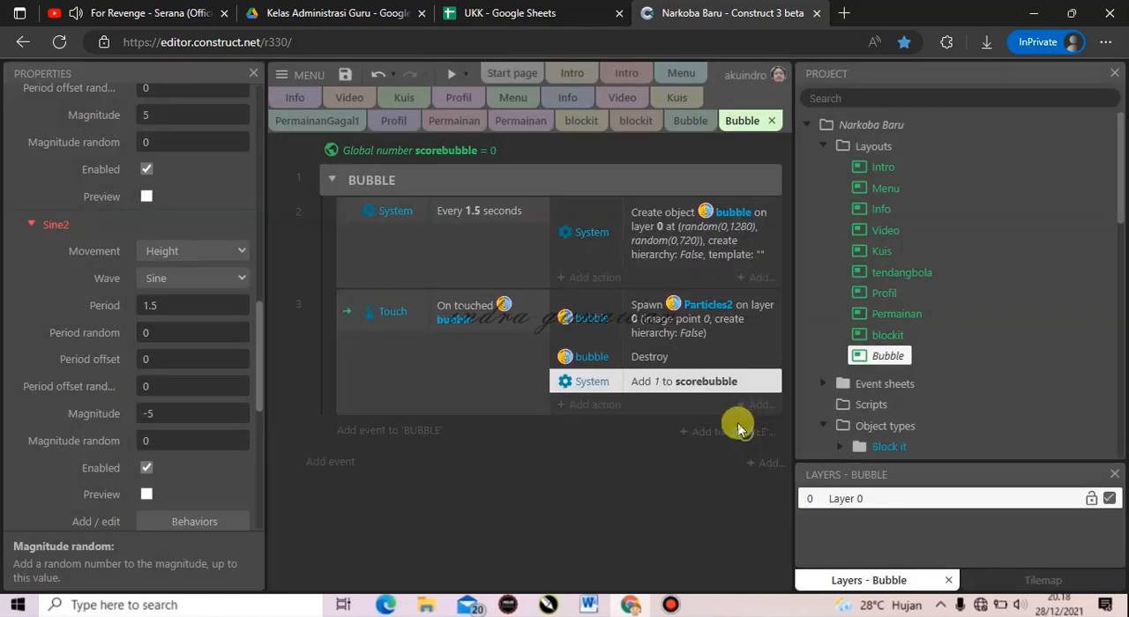
# Add a System Every tick event to the BUBBLE group below the touched-bubble event.
pyautogui.click(404, 432)
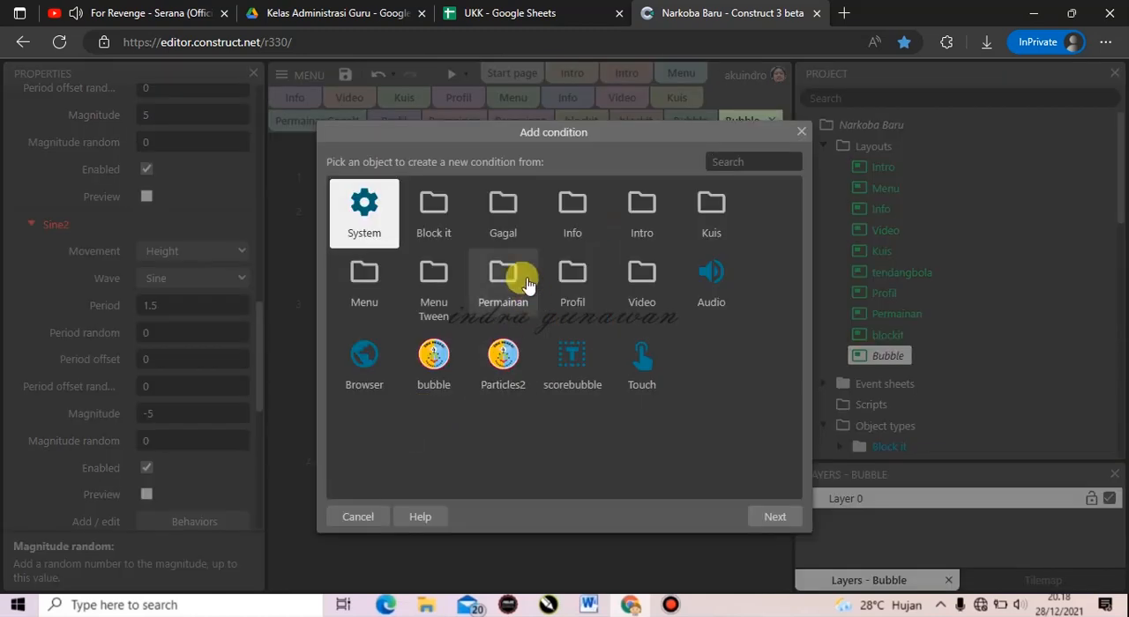
pyautogui.doubleClick(371, 216)
pyautogui.write('ti')
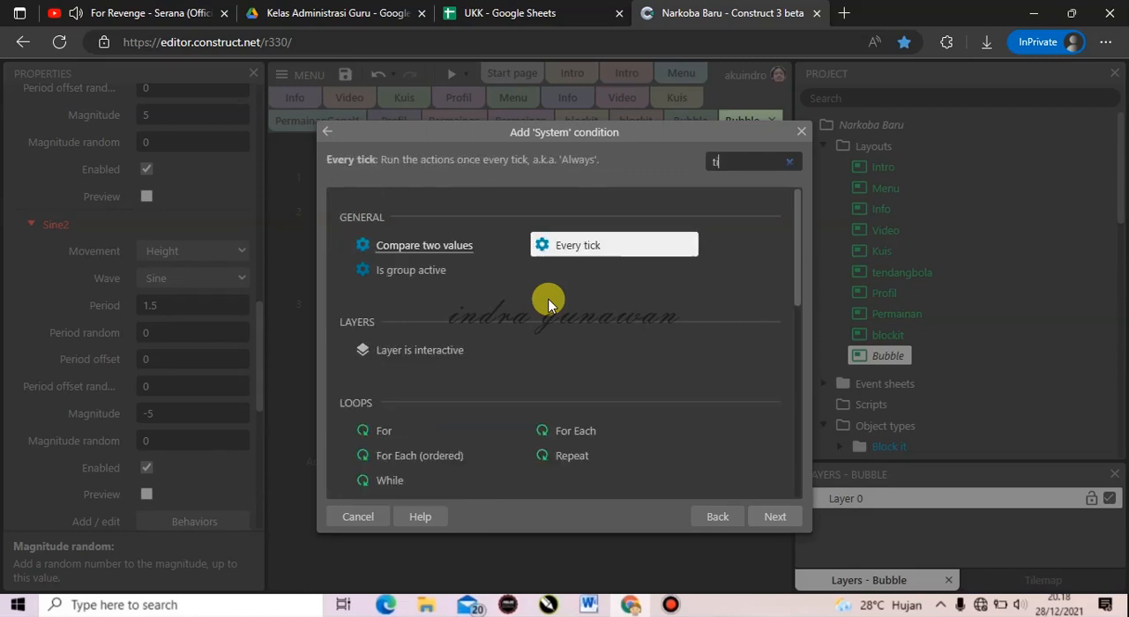
pyautogui.doubleClick(584, 249)
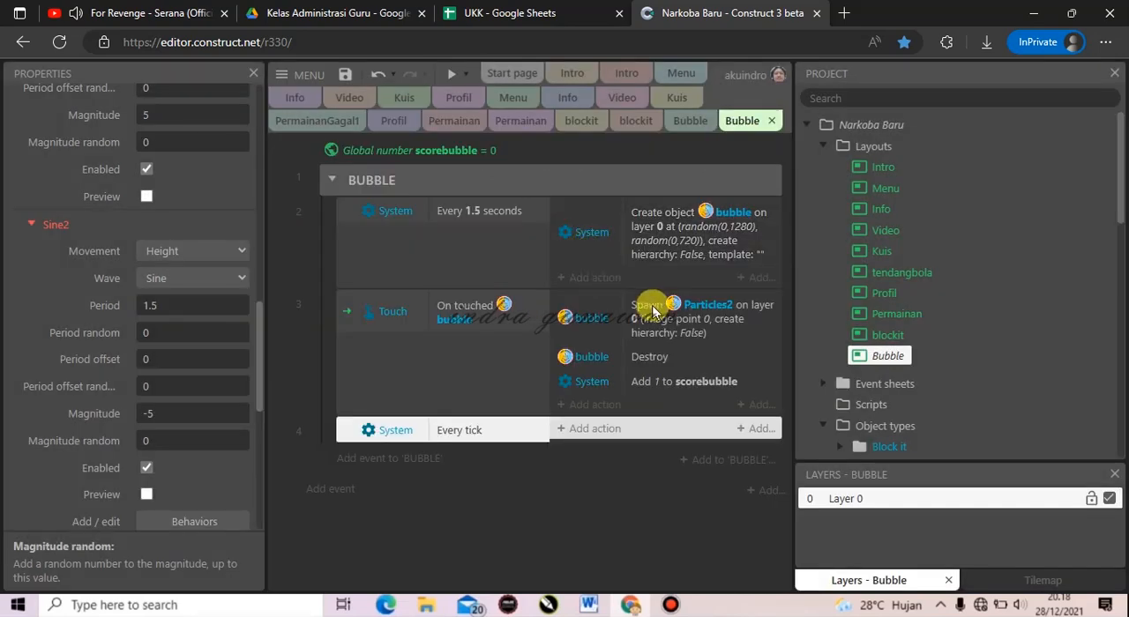
# Add a Set text action for the scorebubble text object to the Every tick event, with the text "SCORE : "&scorebubble using the global variable.
pyautogui.click(593, 430)
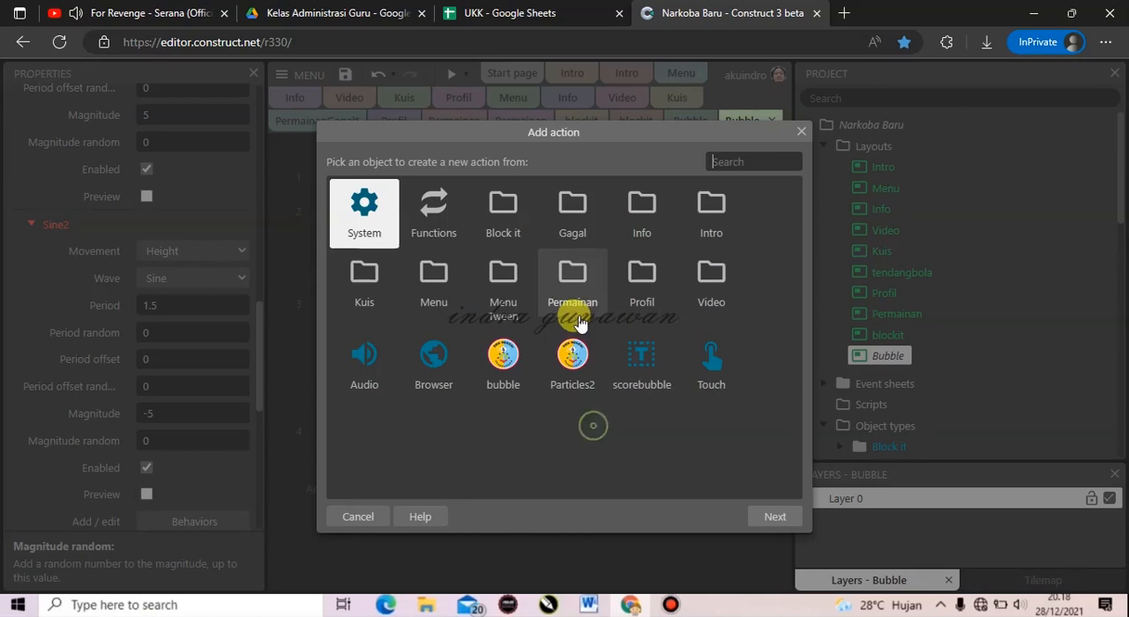
pyautogui.doubleClick(641, 374)
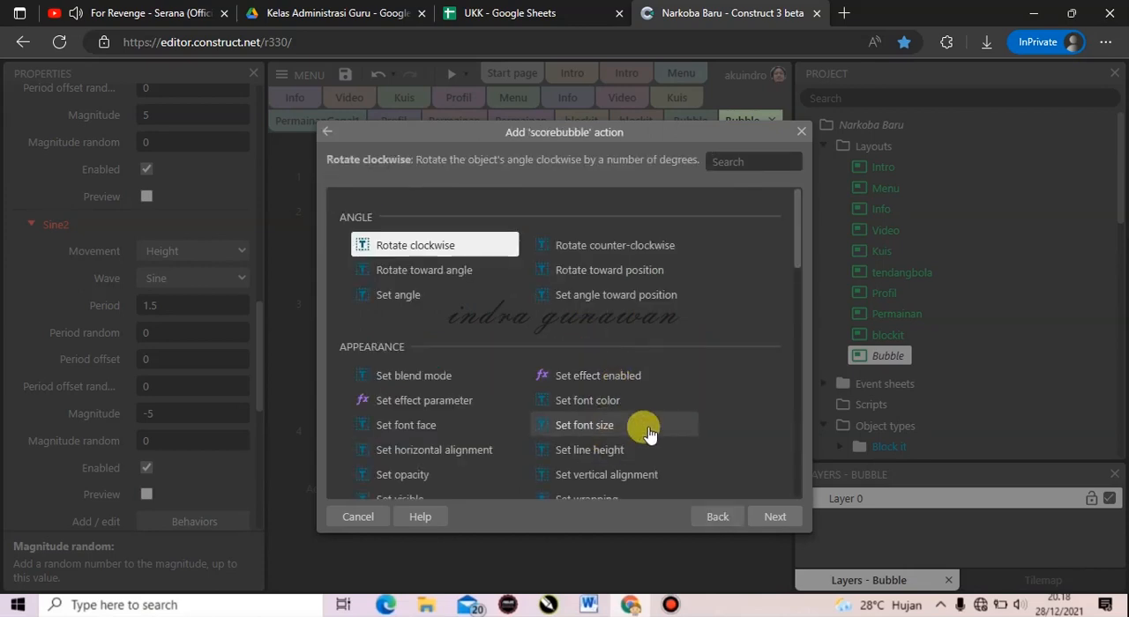
pyautogui.write('set te')
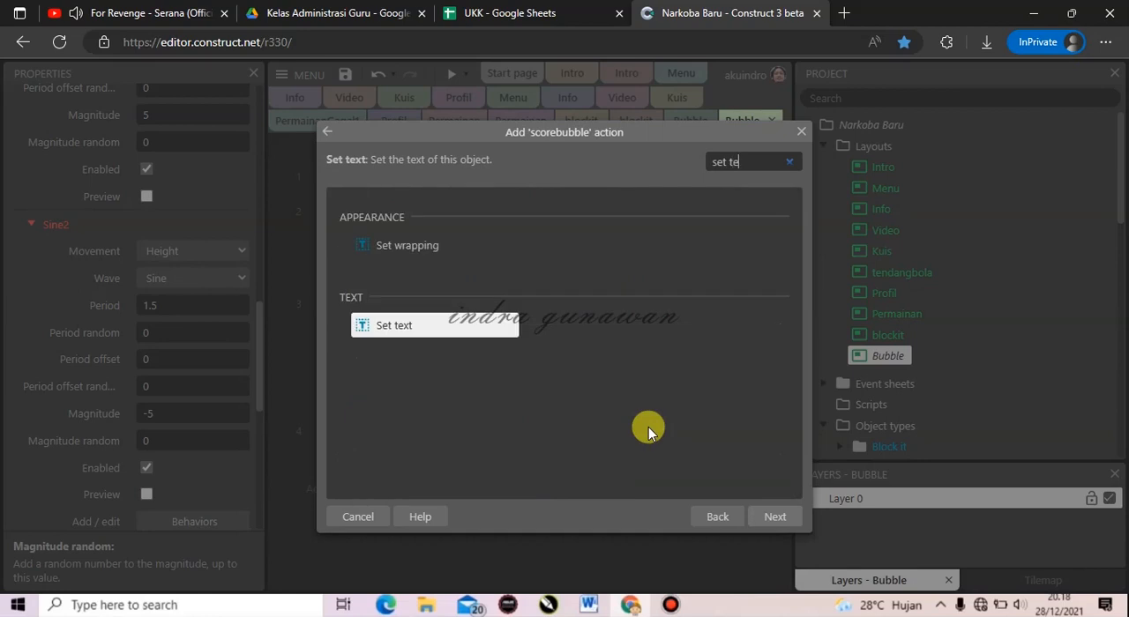
pyautogui.click(775, 517)
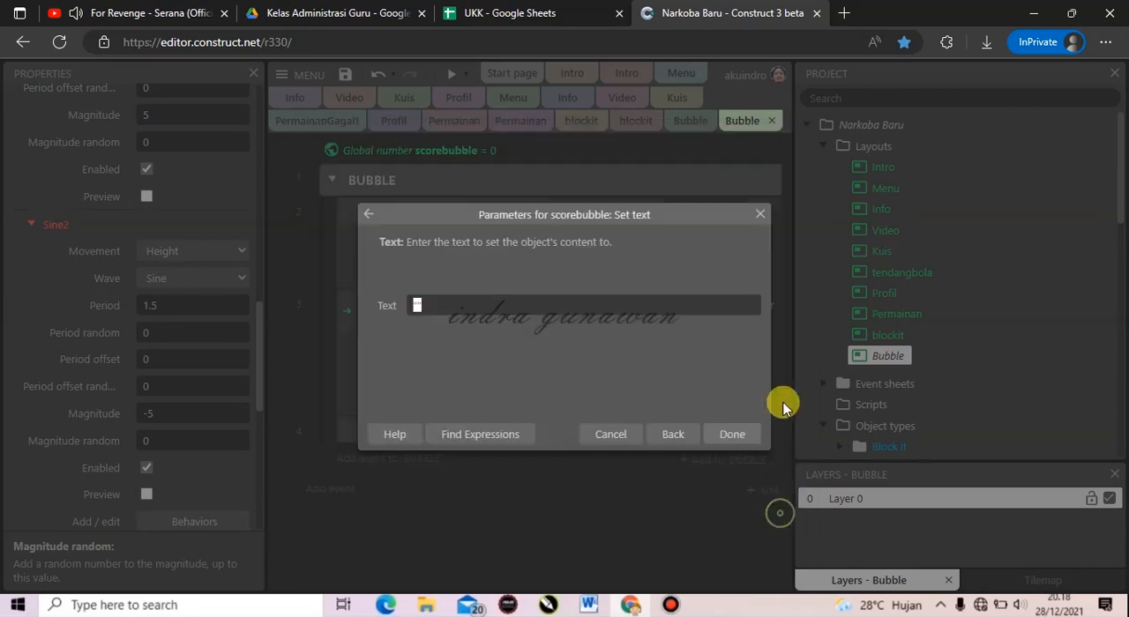
pyautogui.click(416, 304)
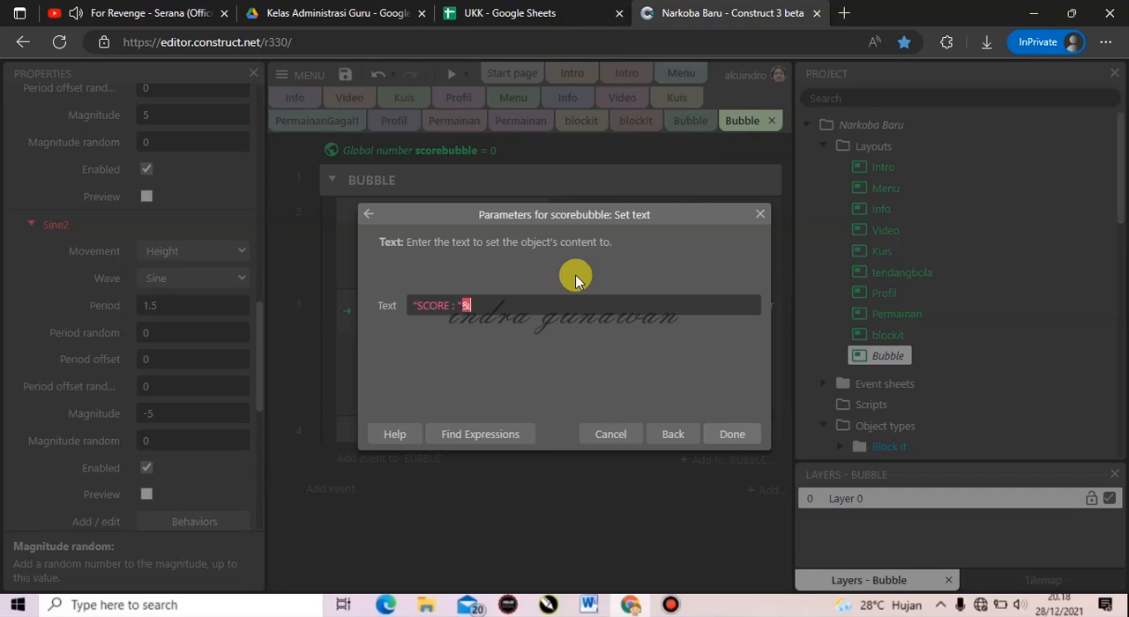
pyautogui.write('sc')
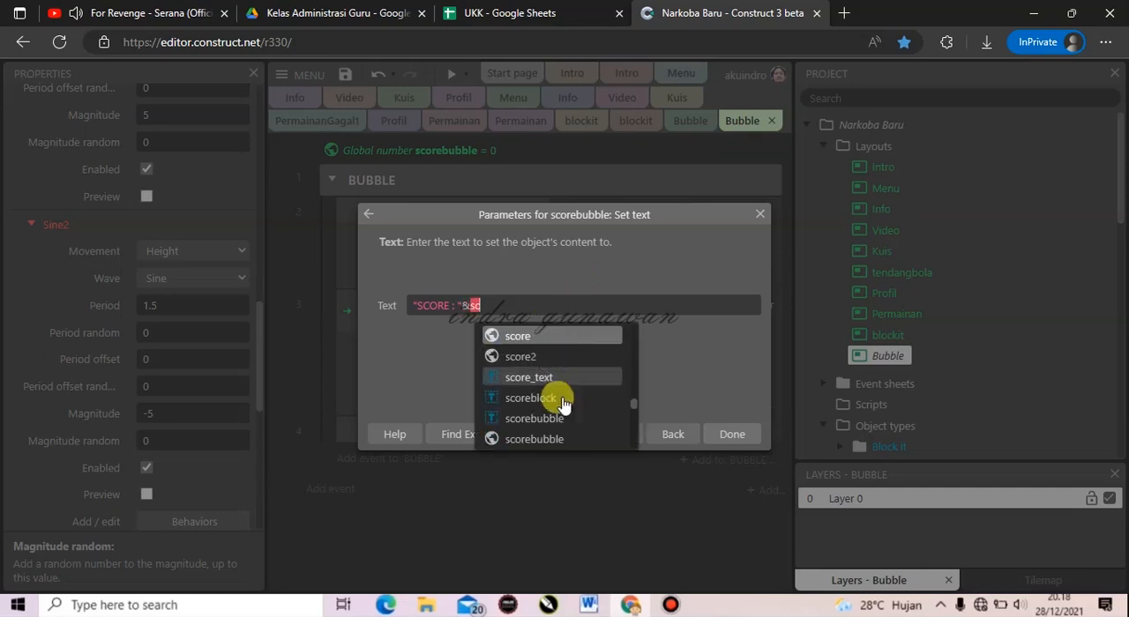
pyautogui.click(542, 439)
pyautogui.click(731, 435)
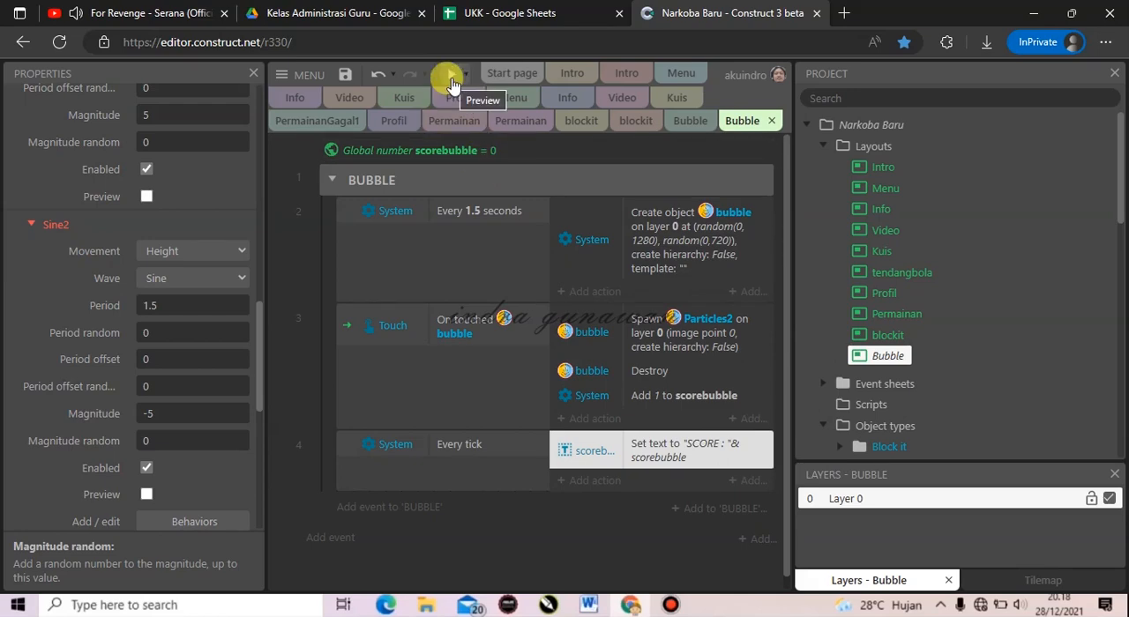
# Preview the Bubble layout and pop some of the spawned bubbles to test the burst particles and score.
pyautogui.click(450, 77)
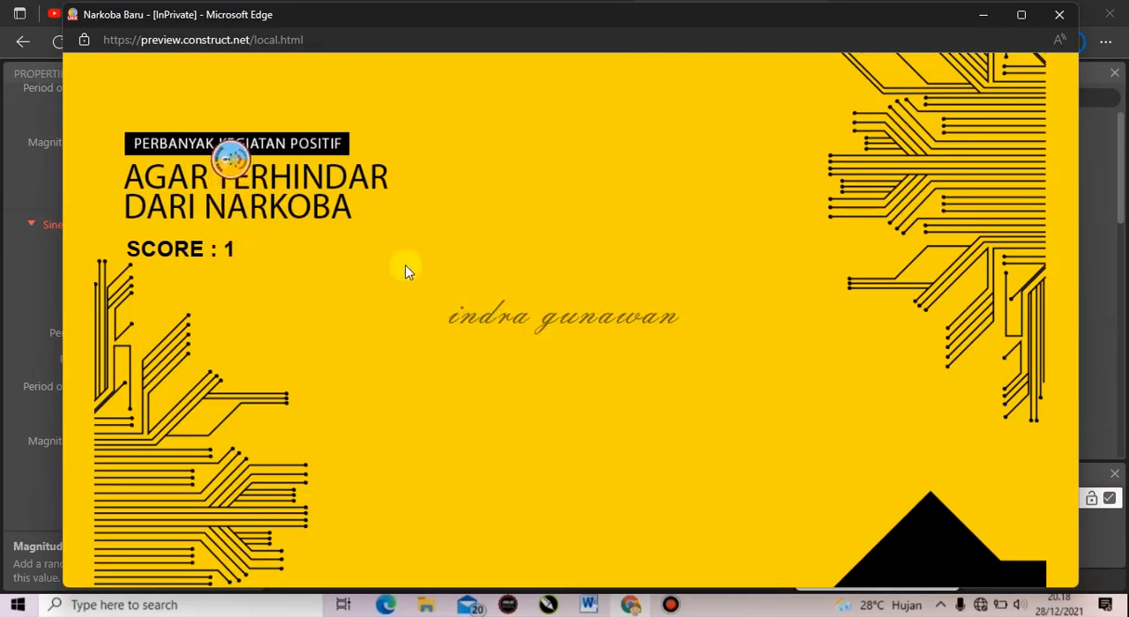
pyautogui.click(222, 115)
pyautogui.click(504, 88)
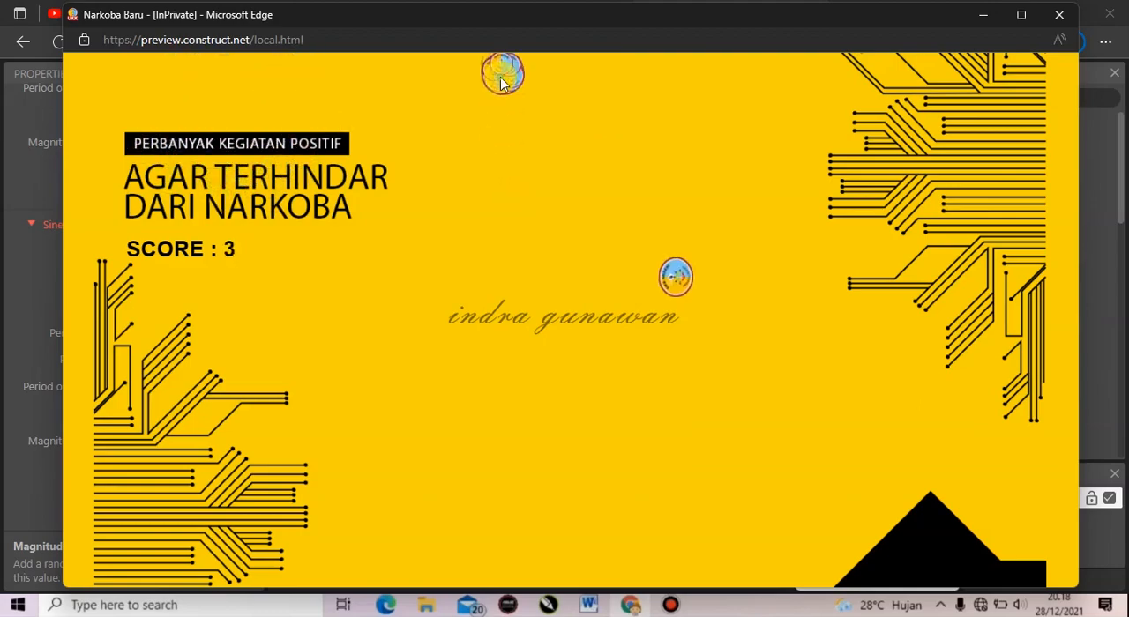